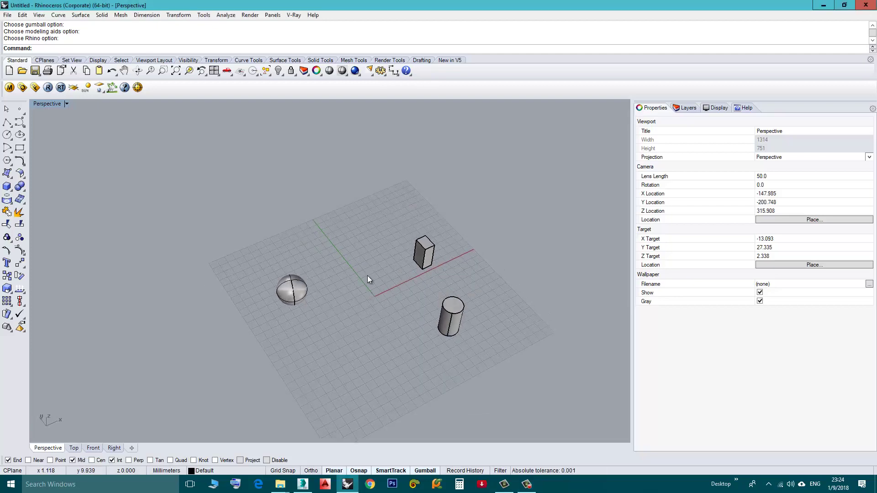
# - Select the sphere and set its gumball to Snappy Dragging
pyautogui.scroll(3, 369, 280)
pyautogui.moveTo(374, 290); pyautogui.dragTo(378, 270, button='right')
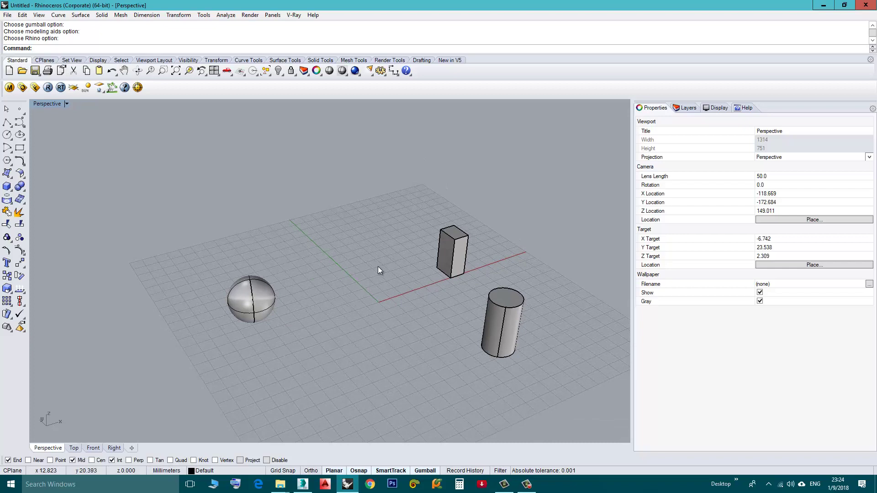
pyautogui.click(251, 300)
pyautogui.moveTo(324, 333)
pyautogui.mouseDown(button='right')
pyautogui.moveTo(348, 345)
pyautogui.moveTo(345, 334)
pyautogui.moveTo(323, 347)
pyautogui.mouseUp(button='right')
pyautogui.click(323, 346)
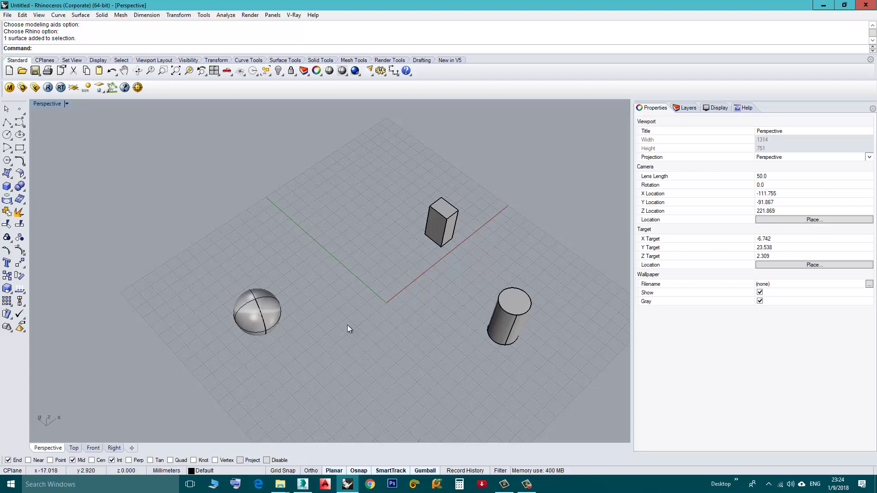
pyautogui.moveTo(343, 308)
pyautogui.mouseDown(button='right')
pyautogui.moveTo(378, 314)
pyautogui.moveTo(355, 343)
pyautogui.moveTo(386, 323)
pyautogui.moveTo(318, 330)
pyautogui.moveTo(343, 325)
pyautogui.moveTo(330, 304)
pyautogui.mouseUp(button='right')
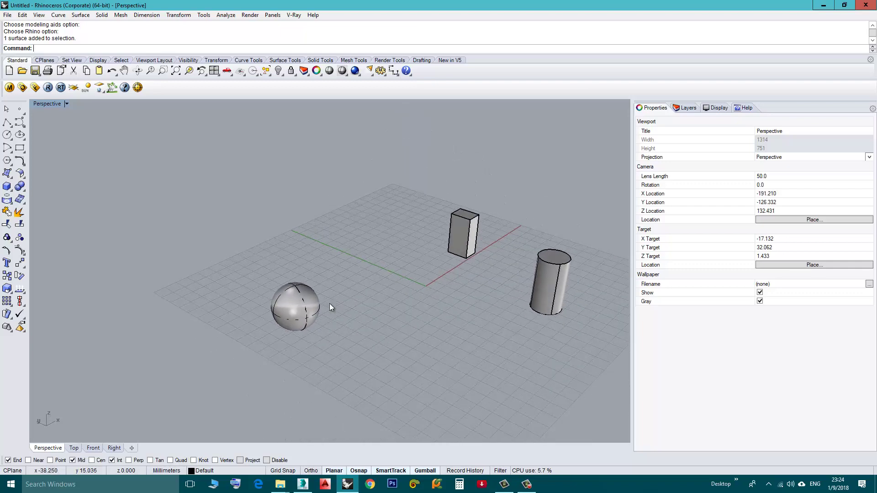
pyautogui.click(291, 315)
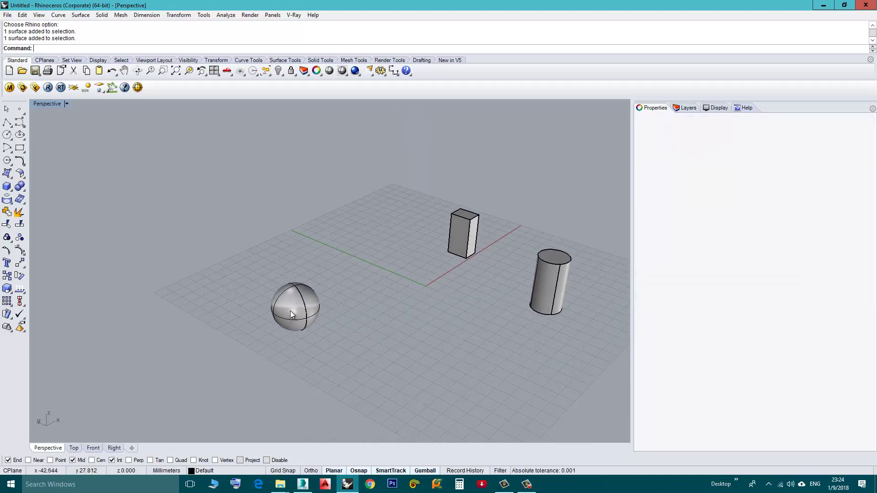
pyautogui.scroll(4, 264, 336)
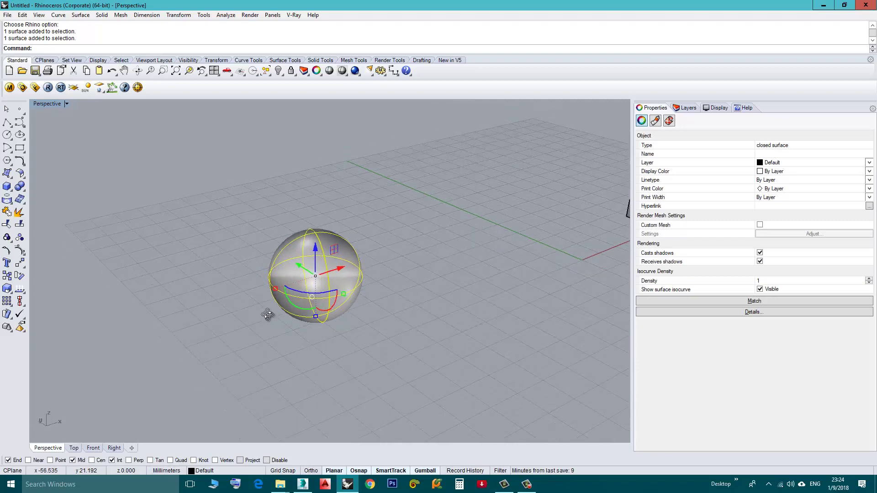
pyautogui.scroll(3, 292, 303)
pyautogui.scroll(4, 293, 307)
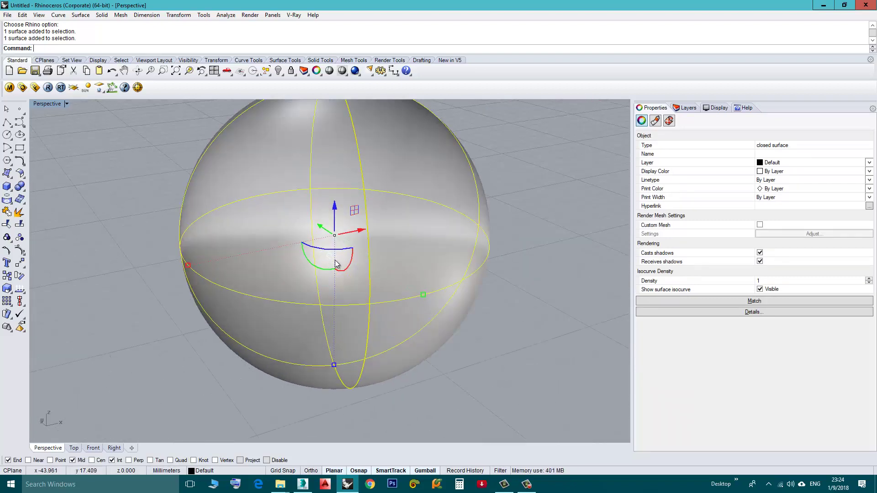
pyautogui.moveTo(327, 266)
pyautogui.mouseDown(button='right')
pyautogui.moveTo(294, 276)
pyautogui.moveTo(290, 290)
pyautogui.moveTo(305, 293)
pyautogui.moveTo(313, 274)
pyautogui.mouseUp(button='right')
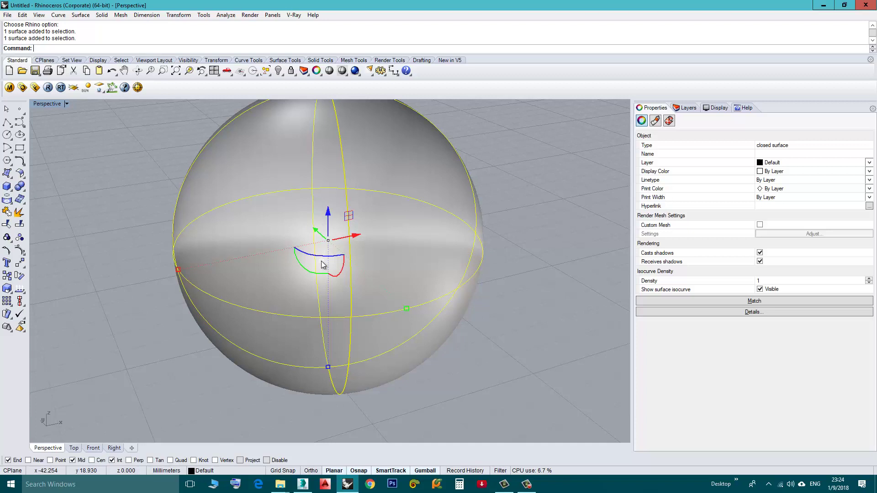
pyautogui.rightClick(322, 264)
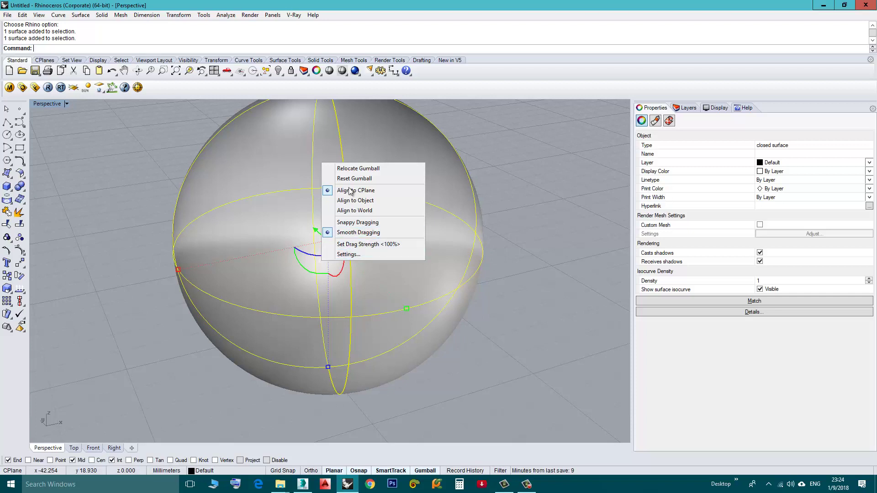
pyautogui.click(349, 222)
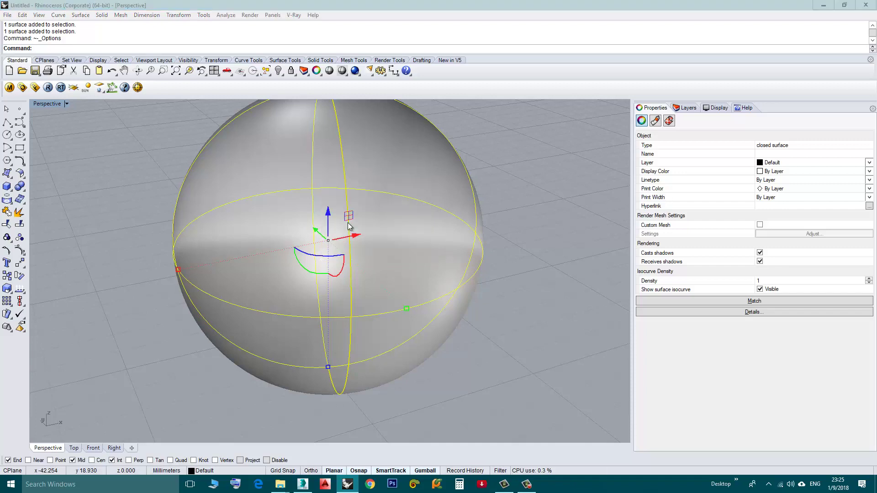
# - Move the sphere along the X axis with the gumball, entering 0 so its centre sits at X = 0
pyautogui.scroll(-6, 373, 274)
pyautogui.moveTo(372, 274)
pyautogui.mouseDown(button='right')
pyautogui.moveTo(363, 342)
pyautogui.moveTo(381, 285)
pyautogui.moveTo(359, 280)
pyautogui.mouseUp(button='right')
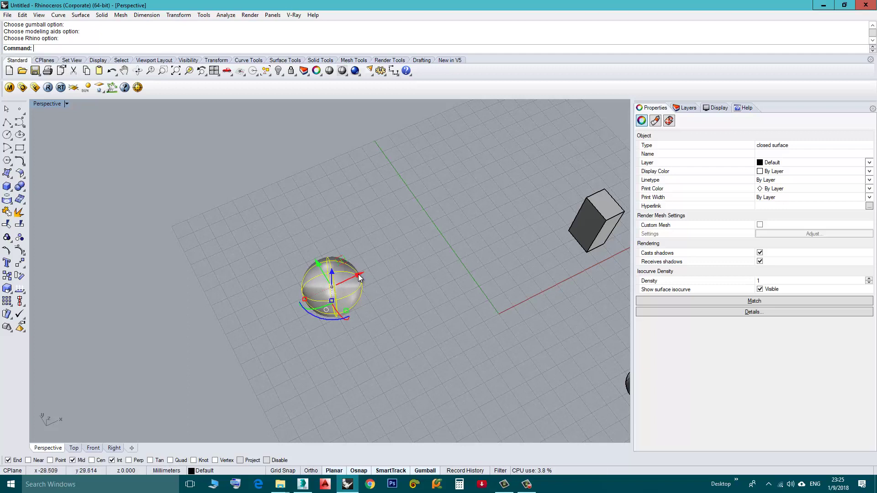
pyautogui.moveTo(359, 277); pyautogui.dragTo(353, 278)
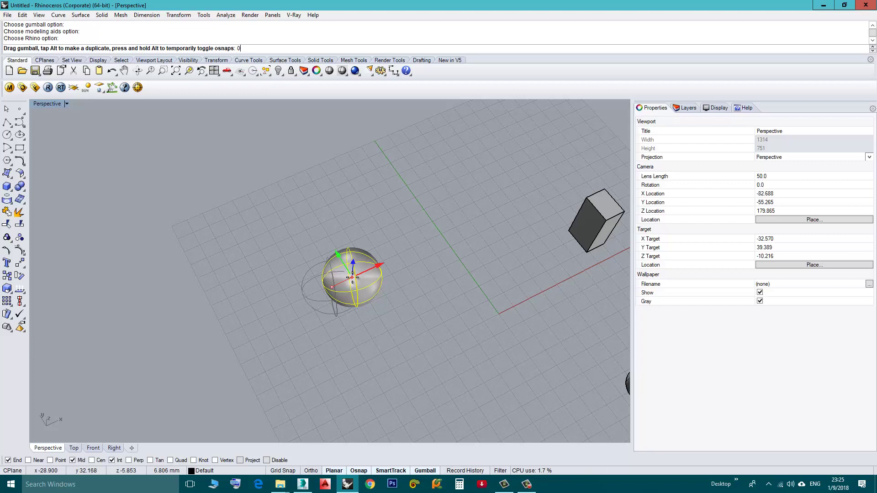
pyautogui.moveTo(352, 280); pyautogui.dragTo(422, 251)
pyautogui.moveTo(425, 281); pyautogui.dragTo(366, 223, button='right')
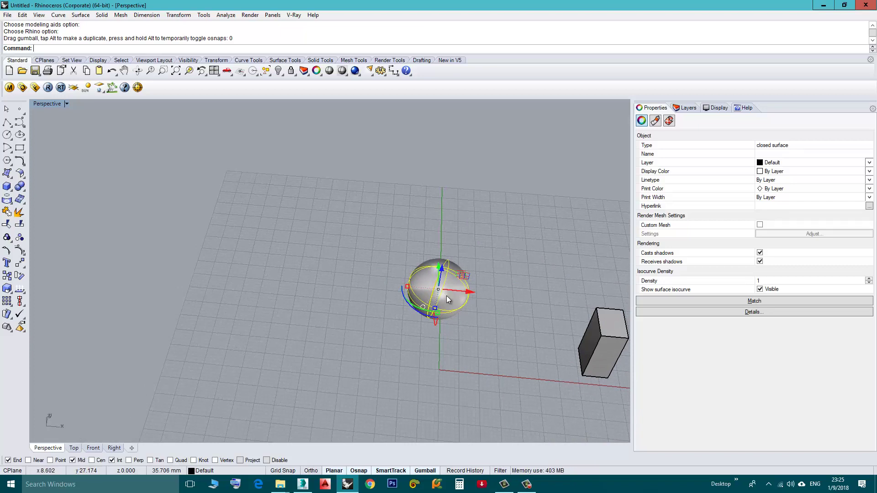
pyautogui.moveTo(370, 302); pyautogui.dragTo(365, 288, button='right')
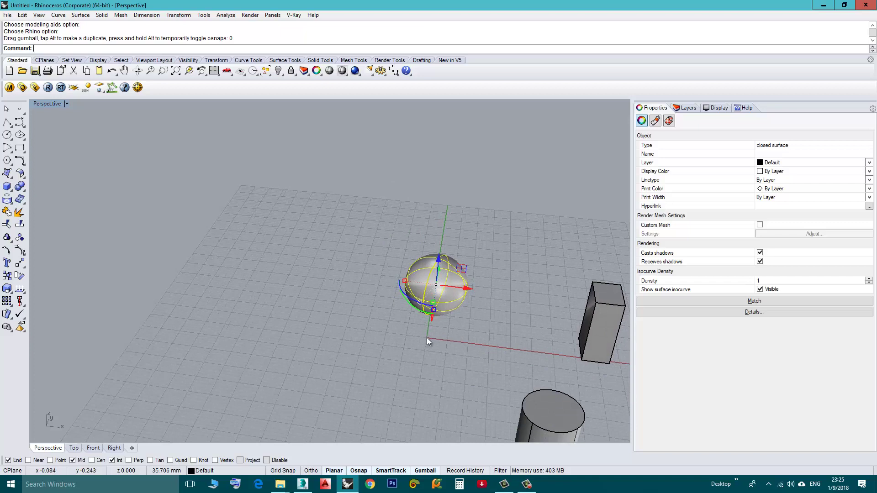
pyautogui.moveTo(377, 336); pyautogui.dragTo(410, 314, button='right')
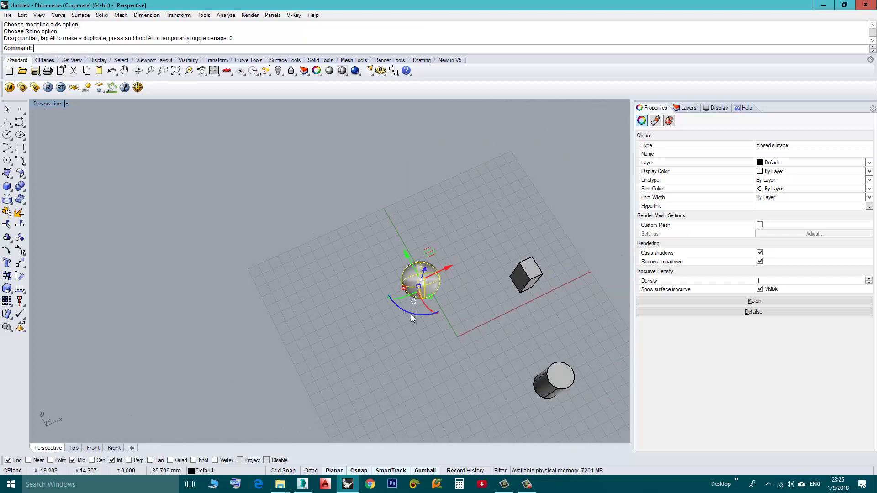
# - Move the sphere freehand in the XY plane about 31 mm away from the Y axis
pyautogui.scroll(4, 411, 315)
pyautogui.moveTo(423, 269); pyautogui.dragTo(310, 269)
pyautogui.moveTo(387, 335); pyautogui.dragTo(356, 316, button='right')
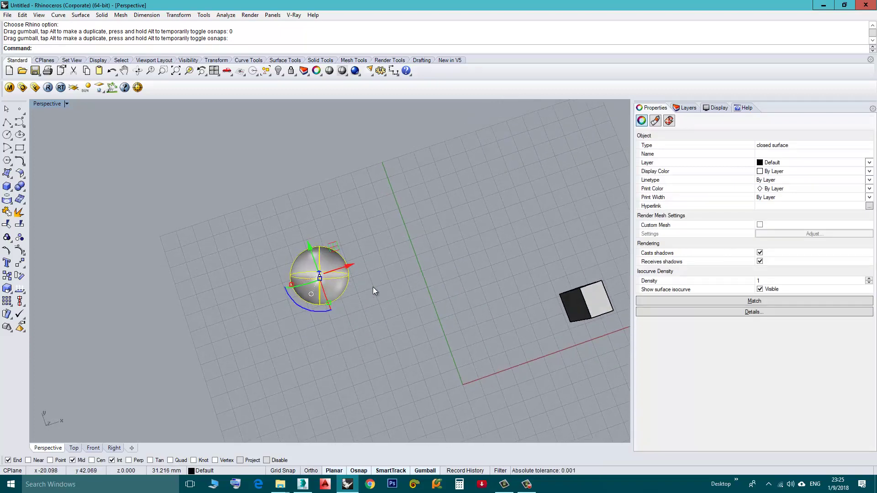
pyautogui.moveTo(390, 337); pyautogui.dragTo(364, 322, button='right')
pyautogui.moveTo(333, 254); pyautogui.dragTo(339, 286, button='right')
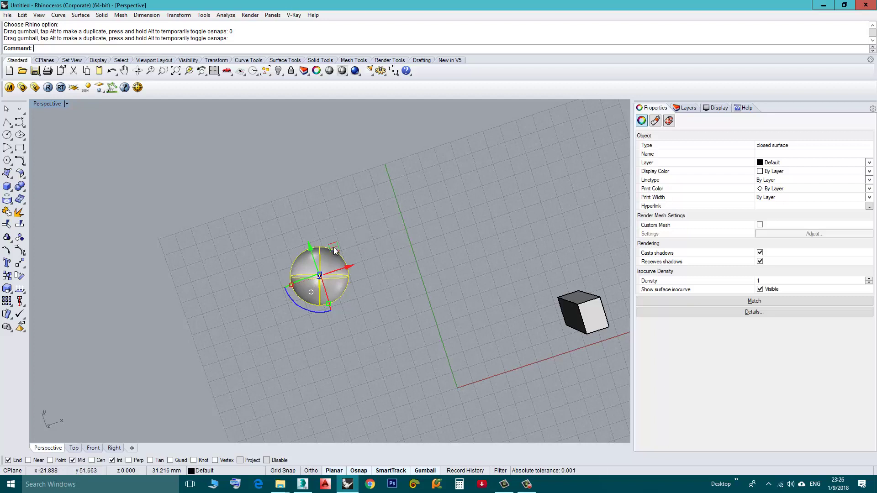
# - Move the sphere in the XY plane to the origin by entering 0, and check its centre in the Top view
pyautogui.moveTo(319, 275); pyautogui.dragTo(329, 244)
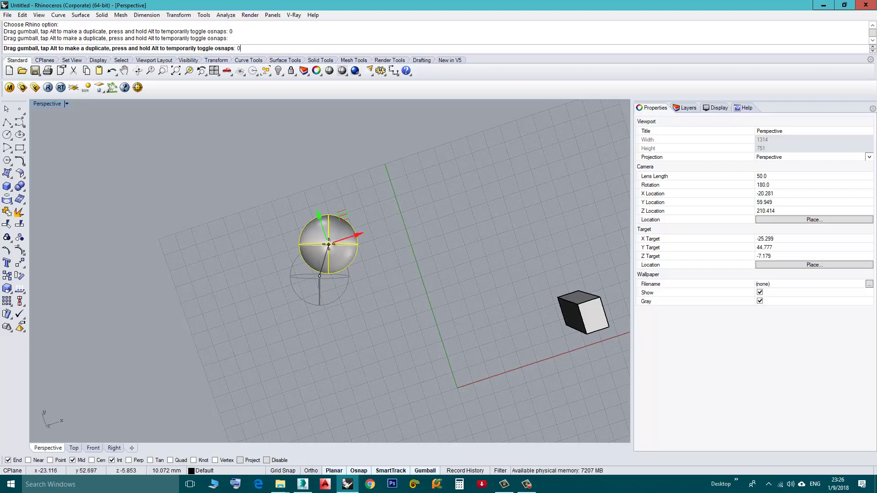
pyautogui.moveTo(329, 244); pyautogui.dragTo(328, 245)
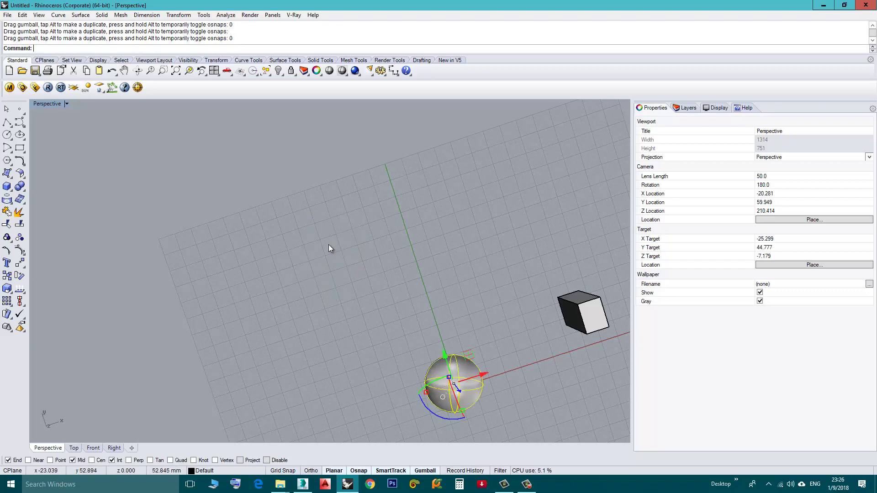
pyautogui.moveTo(405, 400); pyautogui.dragTo(396, 377, button='right')
pyautogui.click(74, 448)
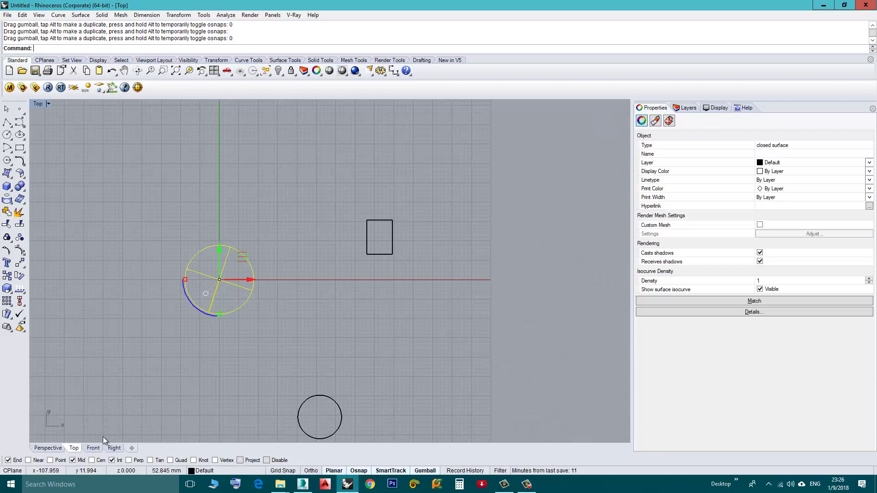
pyautogui.scroll(8, 210, 278)
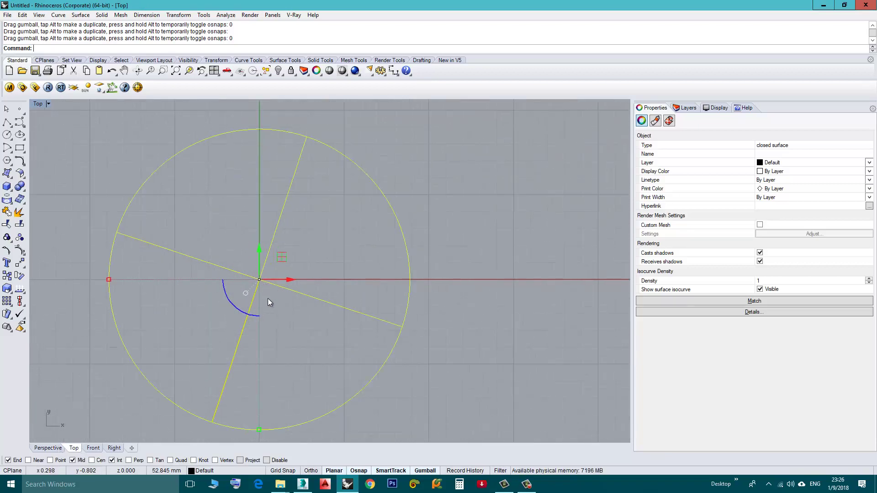
pyautogui.scroll(-1, 286, 287)
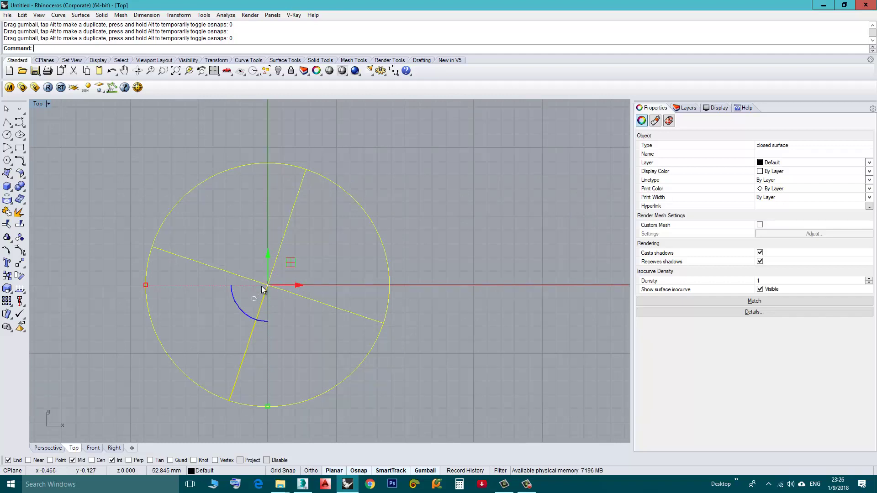
pyautogui.scroll(-2, 293, 289)
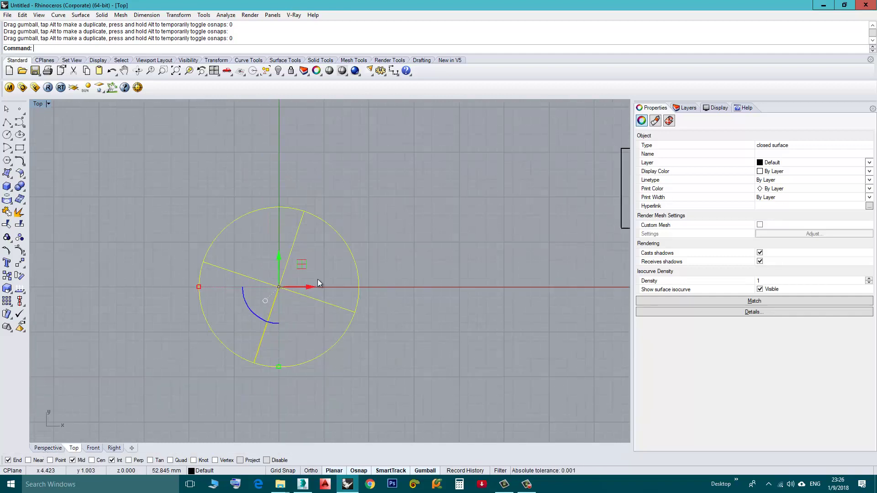
# - Return to the Perspective view, undo the sphere's last move and place it at the XY origin again using 0
pyautogui.click(48, 449)
pyautogui.hotkey('ctrl', 'z')
pyautogui.moveTo(347, 274); pyautogui.dragTo(359, 216, button='right')
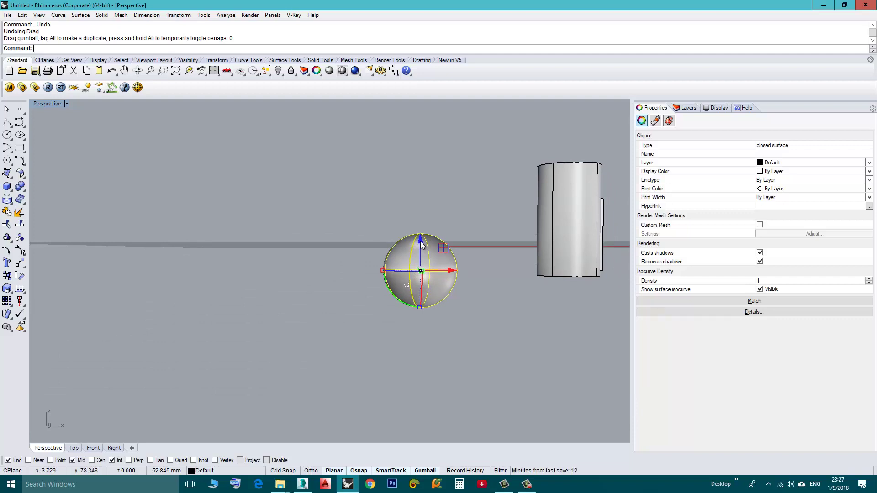
# - Move the sphere vertically to Z = 0 by entering 0, and shift it freehand away from the origin
pyautogui.moveTo(422, 245); pyautogui.dragTo(419, 213)
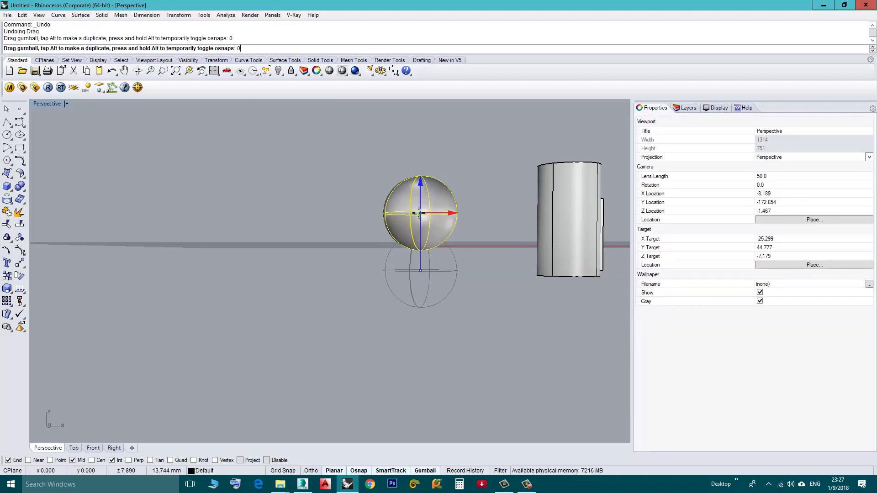
pyautogui.moveTo(420, 212); pyautogui.dragTo(418, 213)
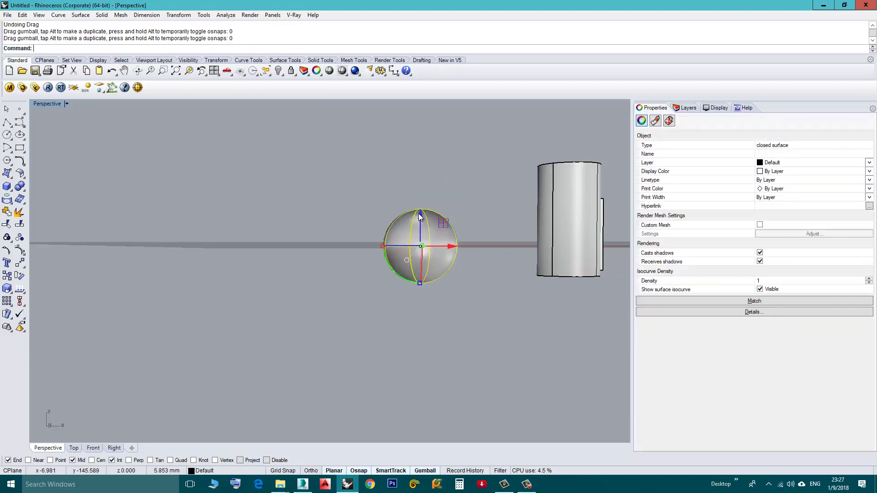
pyautogui.moveTo(419, 213); pyautogui.dragTo(423, 312, button='right')
pyautogui.moveTo(361, 314); pyautogui.dragTo(438, 325, button='right')
pyautogui.moveTo(438, 326); pyautogui.dragTo(408, 281)
# - Select the rectangular box near the X axis
pyautogui.moveTo(408, 281); pyautogui.dragTo(454, 217, button='right')
pyautogui.click(453, 218)
pyautogui.moveTo(424, 265); pyautogui.dragTo(371, 331, button='right')
pyautogui.moveTo(461, 281)
pyautogui.mouseDown(button='right')
pyautogui.moveTo(434, 262)
pyautogui.moveTo(454, 288)
pyautogui.mouseUp(button='right')
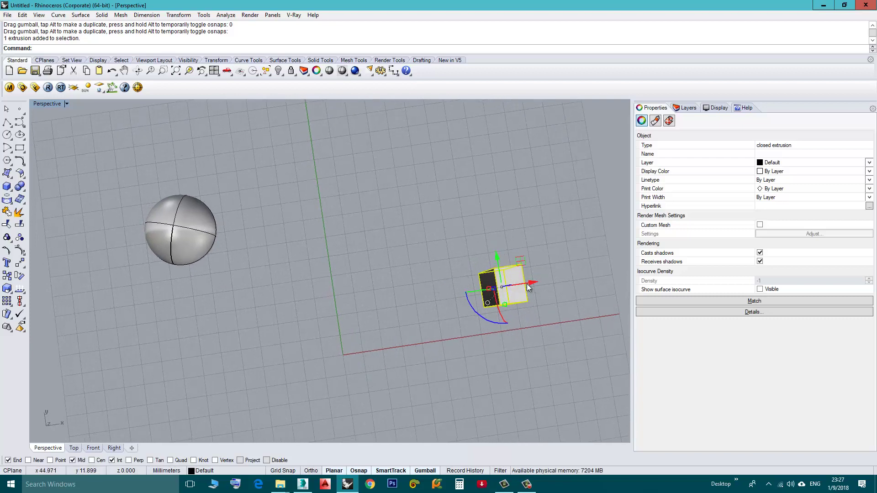
pyautogui.moveTo(454, 270); pyautogui.dragTo(406, 254, button='right')
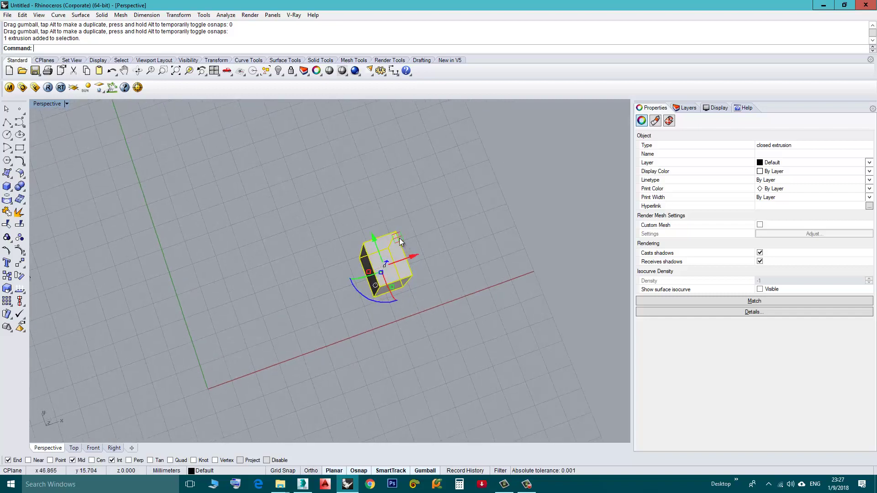
# - Move the box in the XY plane to the origin by entering 0, and undo that move
pyautogui.moveTo(397, 239)
pyautogui.mouseDown()
pyautogui.moveTo(325, 219)
pyautogui.moveTo(336, 245)
pyautogui.moveTo(333, 228)
pyautogui.moveTo(348, 208)
pyautogui.moveTo(353, 237)
pyautogui.moveTo(399, 247)
pyautogui.mouseUp()
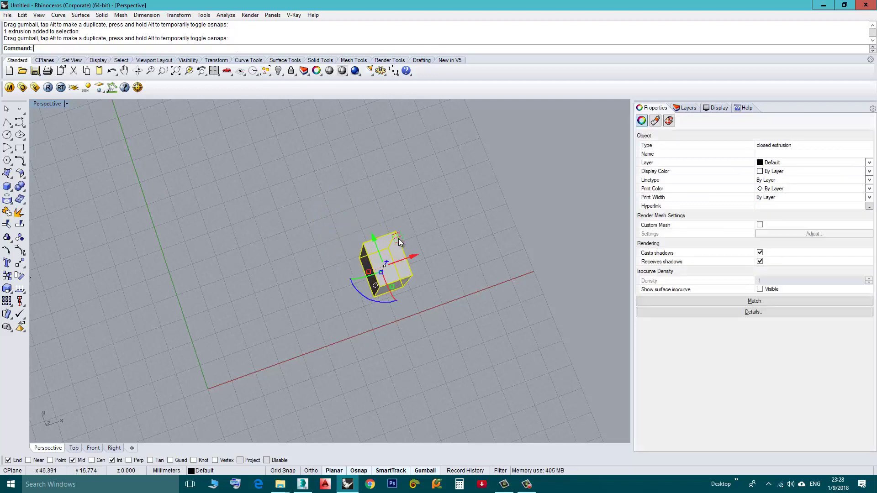
pyautogui.moveTo(399, 240); pyautogui.dragTo(394, 230)
pyautogui.write('0')
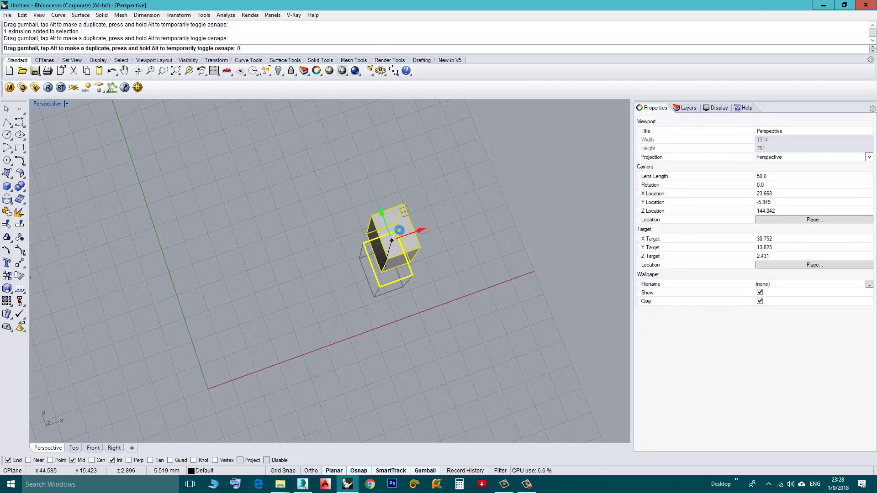
pyautogui.press('Return')
pyautogui.moveTo(313, 320); pyautogui.dragTo(330, 287, button='right')
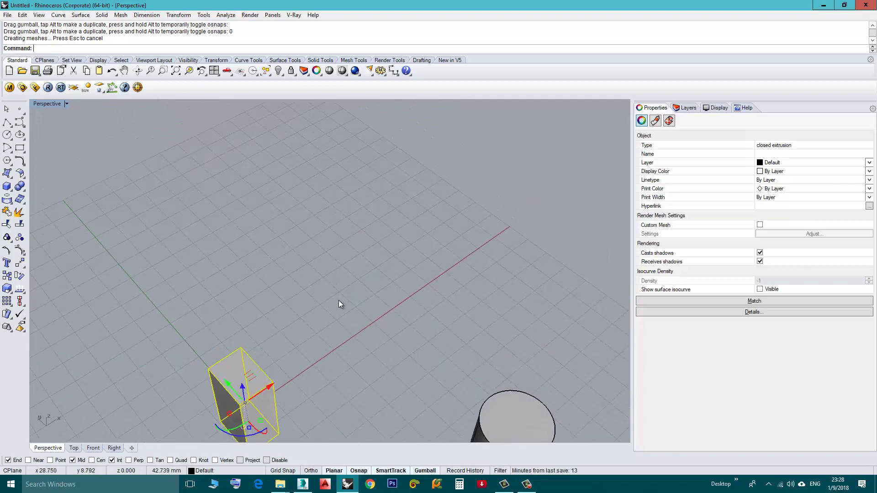
pyautogui.moveTo(319, 343); pyautogui.dragTo(367, 274, button='right')
pyautogui.hotkey('ctrl', 'z')
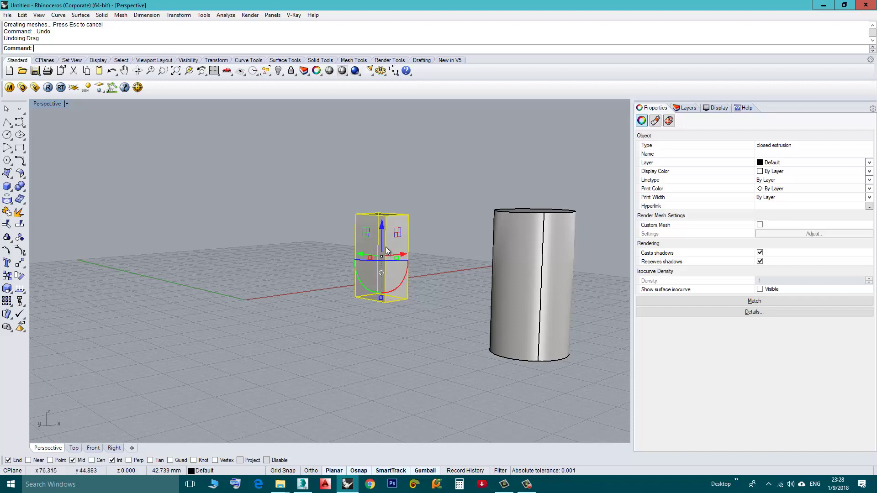
# - Move the box vertically with the gumball, entering 0 so its centre lies at Z = 0
pyautogui.moveTo(383, 242); pyautogui.dragTo(381, 234, button='right')
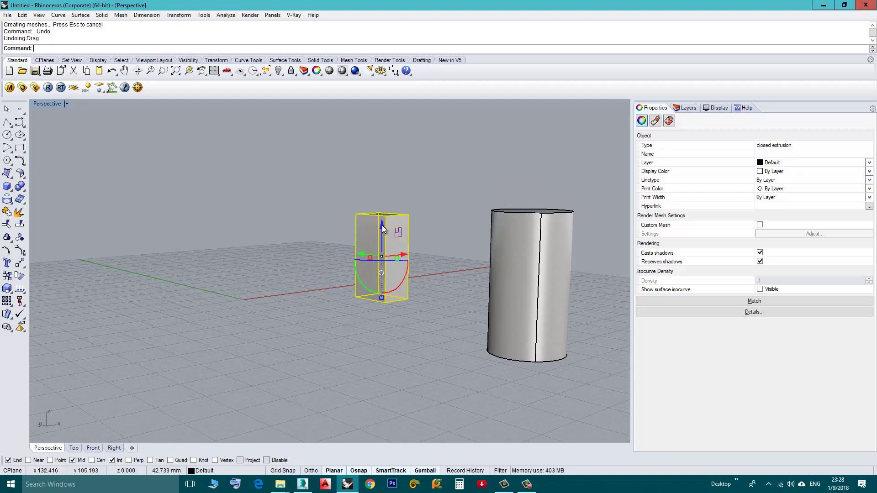
pyautogui.moveTo(383, 231); pyautogui.dragTo(381, 195)
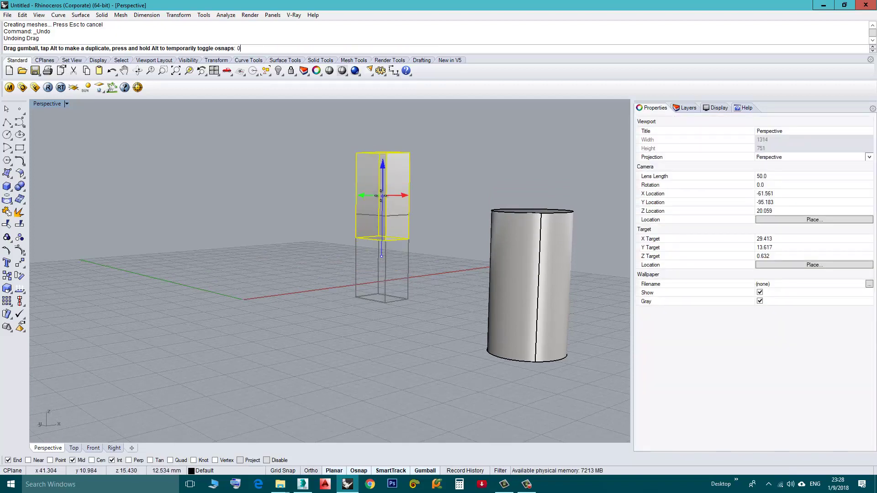
pyautogui.press('Return')
pyautogui.moveTo(350, 301)
pyautogui.mouseDown(button='right')
pyautogui.moveTo(347, 291)
pyautogui.moveTo(358, 310)
pyautogui.mouseUp(button='right')
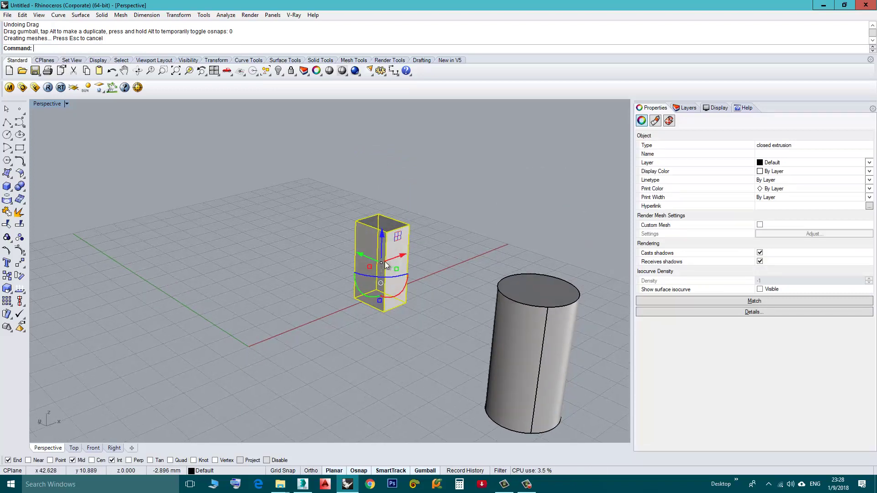
pyautogui.moveTo(382, 264); pyautogui.dragTo(371, 246, button='right')
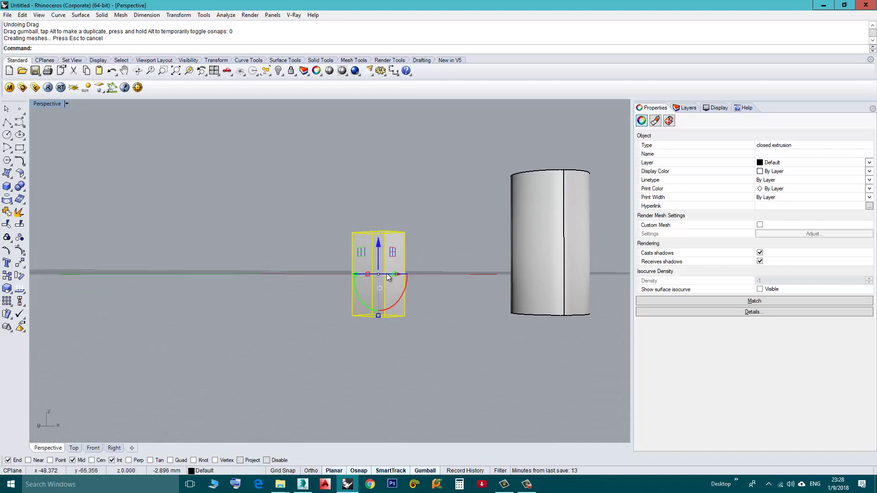
# - Relocate the gumball to the front bottom corner of the box, accepting the default X-axis direction
pyautogui.moveTo(376, 314); pyautogui.dragTo(375, 264, button='right')
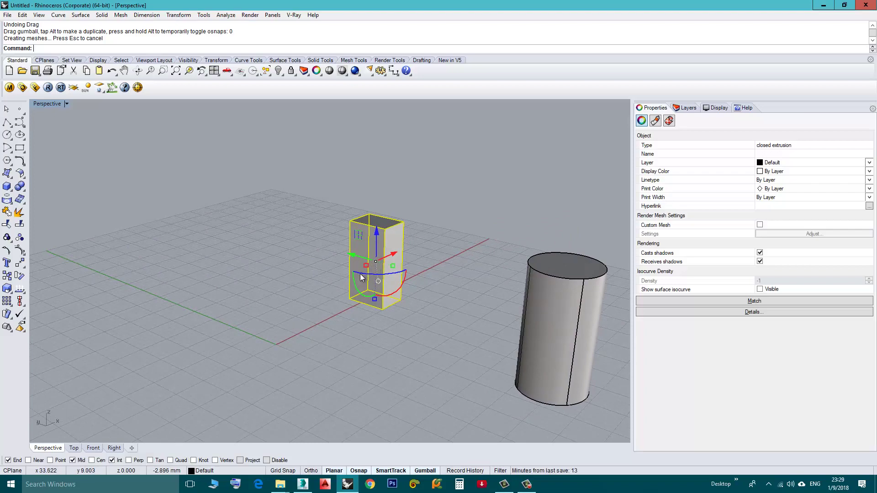
pyautogui.moveTo(361, 274); pyautogui.dragTo(362, 306, button='right')
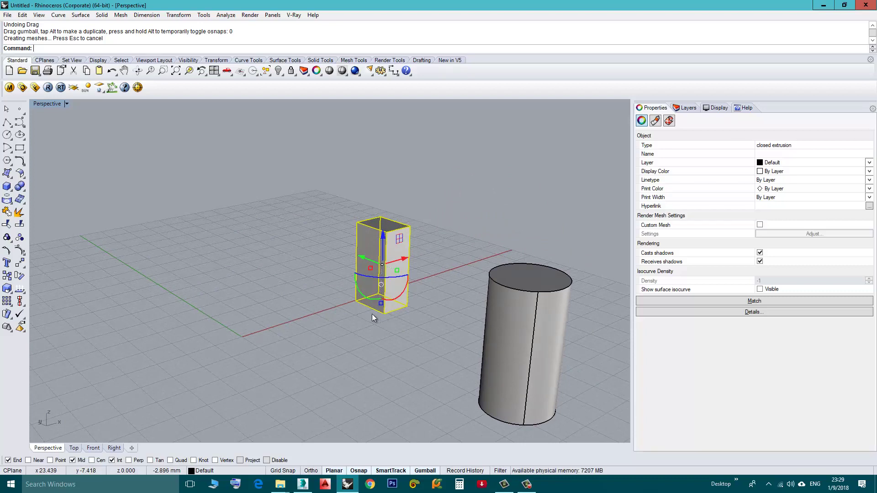
pyautogui.moveTo(357, 319); pyautogui.dragTo(316, 361, button='right')
pyautogui.moveTo(366, 270); pyautogui.dragTo(358, 237, button='right')
pyautogui.scroll(5, 370, 263)
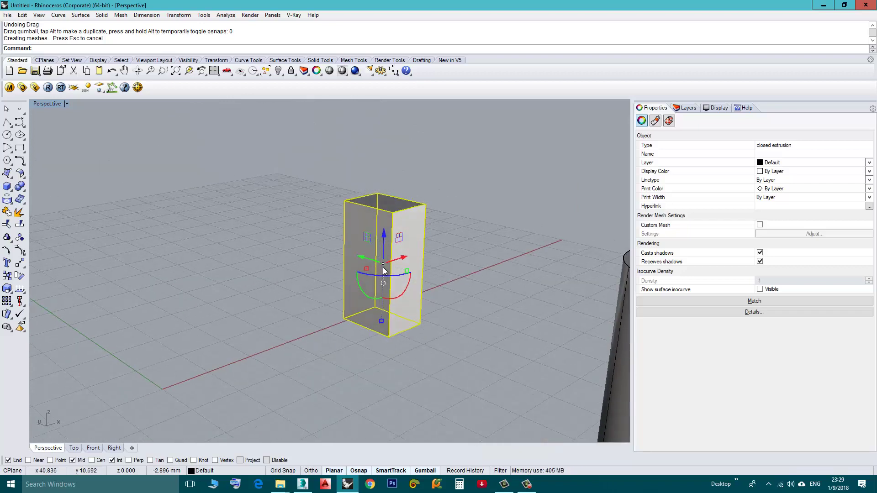
pyautogui.scroll(4, 369, 314)
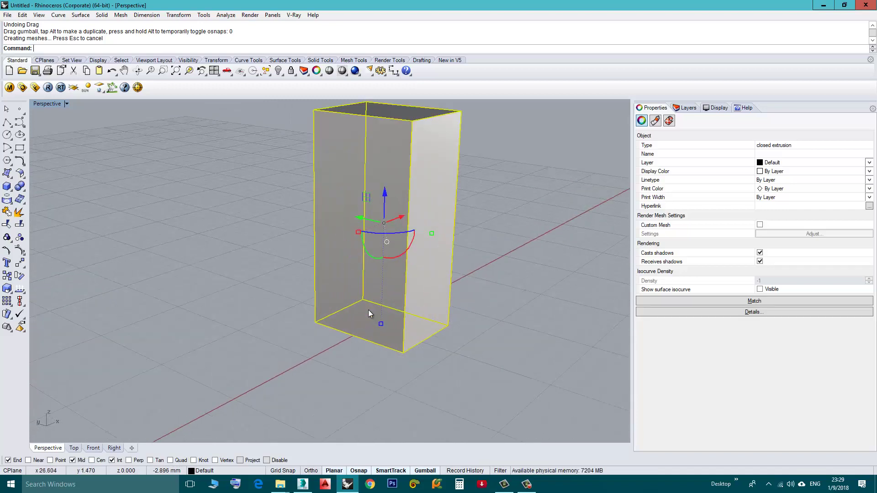
pyautogui.scroll(1, 369, 313)
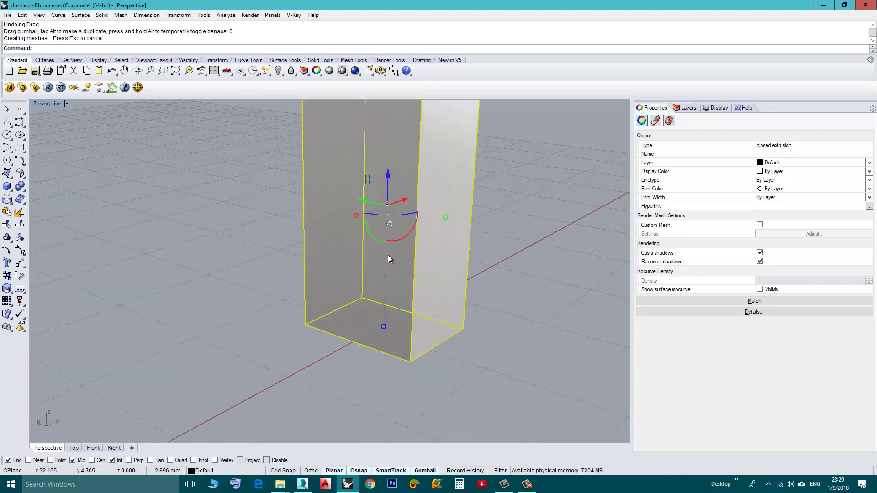
pyautogui.click(391, 226)
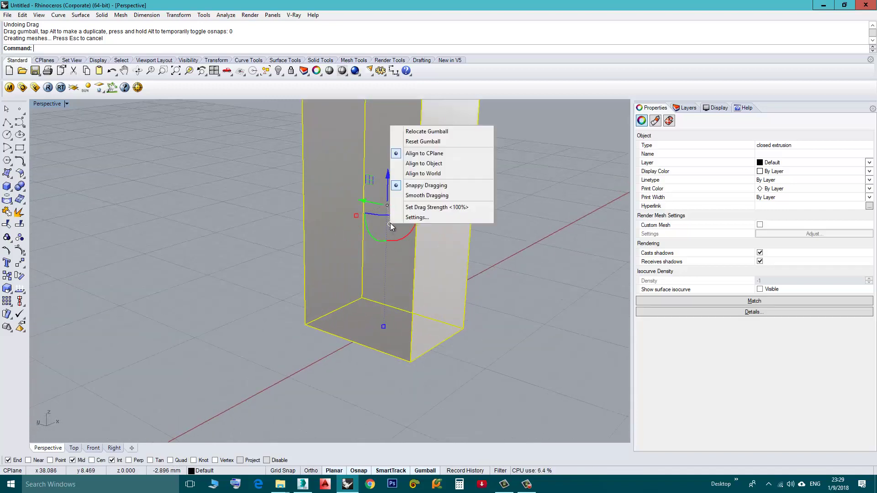
pyautogui.click(426, 131)
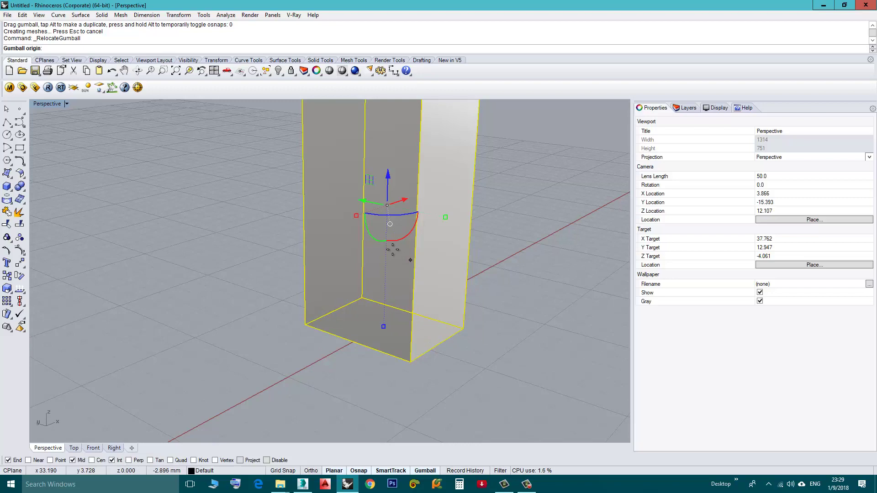
pyautogui.click(410, 363)
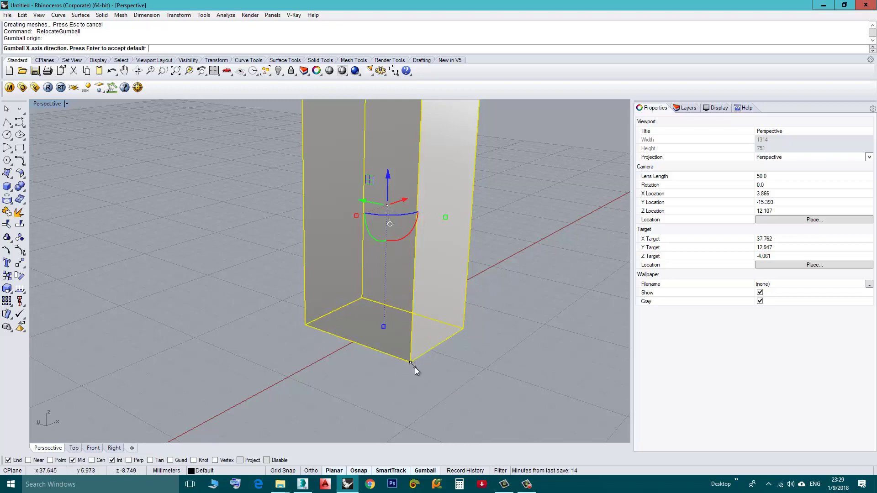
pyautogui.press('Return')
# - Move the box vertically with the gumball, entering 0 so its bottom corner lies at Z = 0
pyautogui.scroll(-5, 405, 366)
pyautogui.moveTo(405, 365); pyautogui.dragTo(364, 364, button='right')
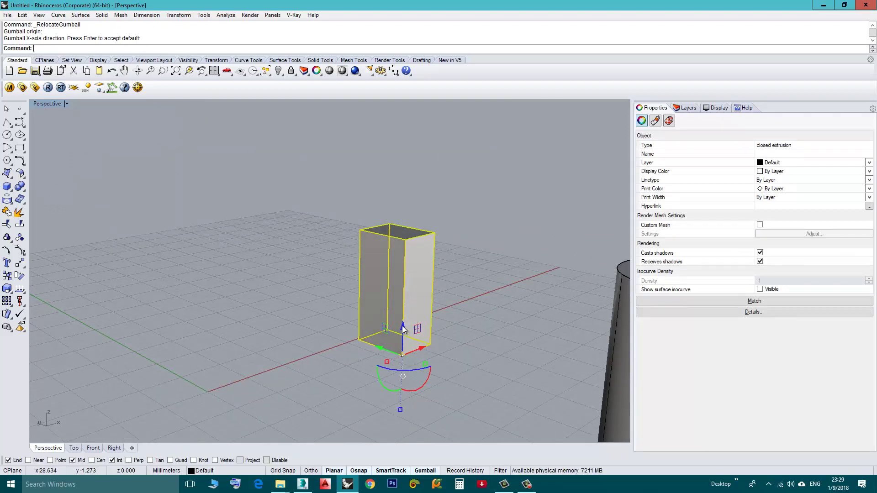
pyautogui.moveTo(402, 328); pyautogui.dragTo(405, 265)
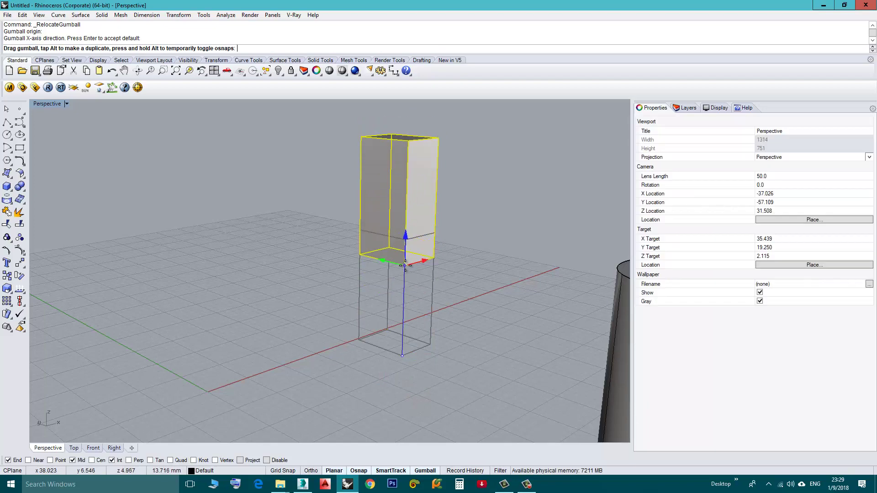
pyautogui.write('0')
pyautogui.press('Return')
pyautogui.moveTo(359, 316); pyautogui.dragTo(330, 333, button='right')
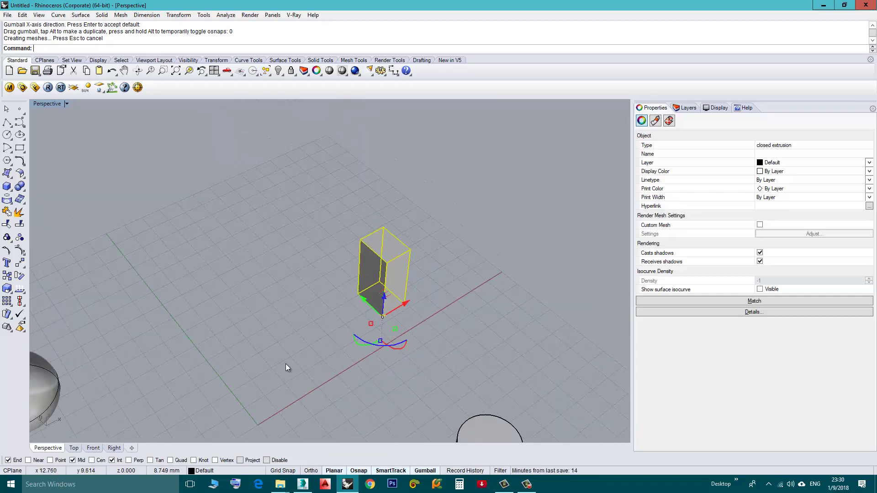
pyautogui.moveTo(286, 364); pyautogui.dragTo(321, 308, button='right')
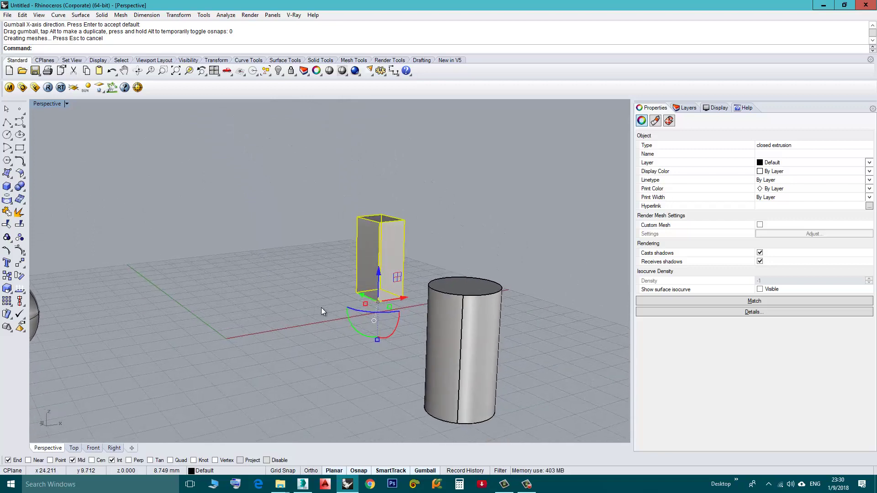
# - Lift the box freehand about 21 mm in the XZ plane and move its gumball corner to the origin by entering 0
pyautogui.moveTo(399, 281); pyautogui.dragTo(427, 185)
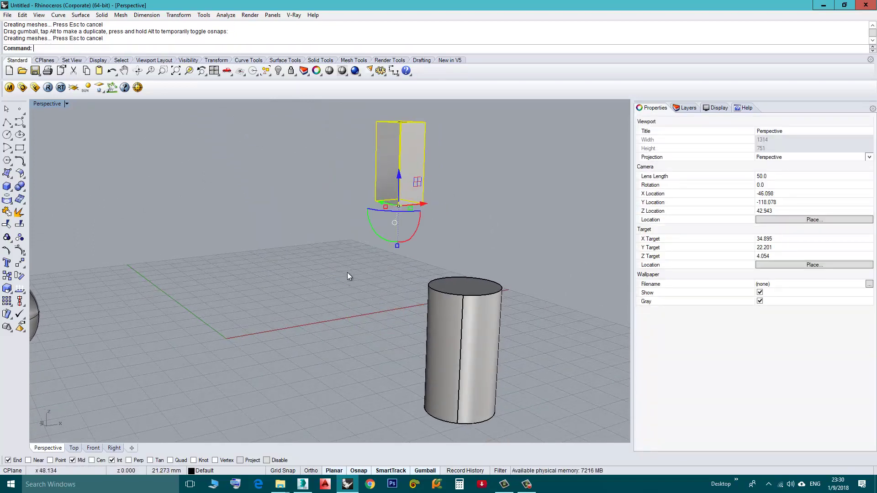
pyautogui.moveTo(347, 276); pyautogui.dragTo(346, 316, button='right')
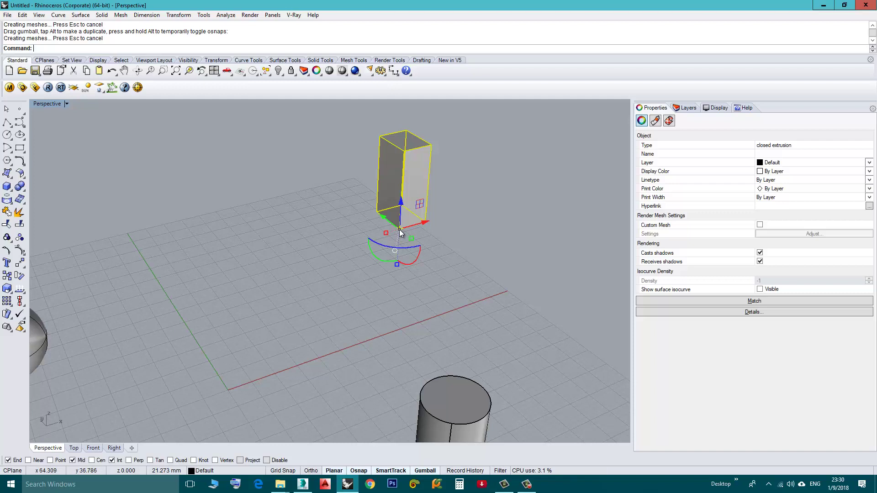
pyautogui.moveTo(400, 233)
pyautogui.mouseDown()
pyautogui.moveTo(361, 247)
pyautogui.moveTo(360, 231)
pyautogui.moveTo(350, 236)
pyautogui.moveTo(389, 239)
pyautogui.mouseUp()
pyautogui.write('0')
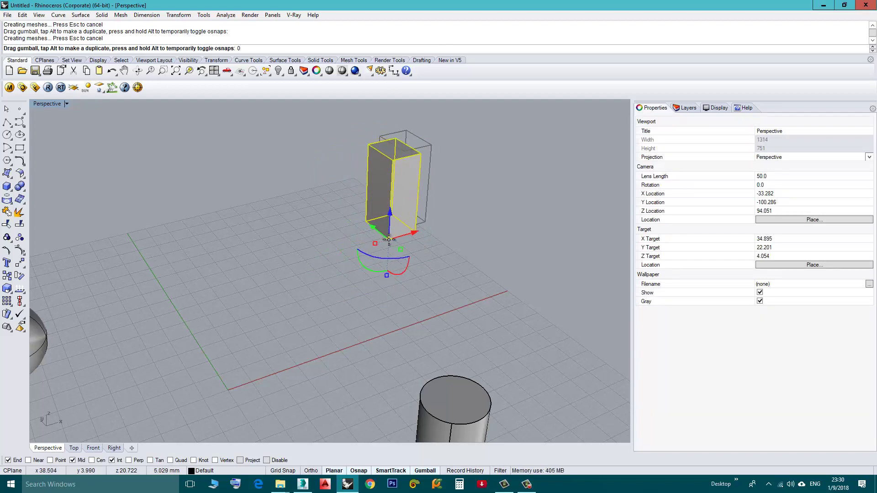
pyautogui.press('Return')
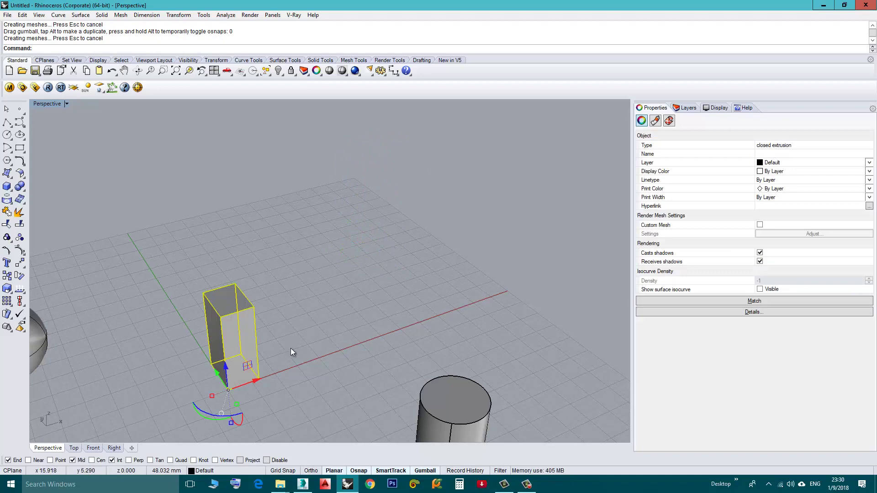
# - Examine the box's bottom corner at the origin from close up and from several angles
pyautogui.moveTo(291, 348); pyautogui.dragTo(310, 325, button='right')
pyautogui.scroll(3, 236, 378)
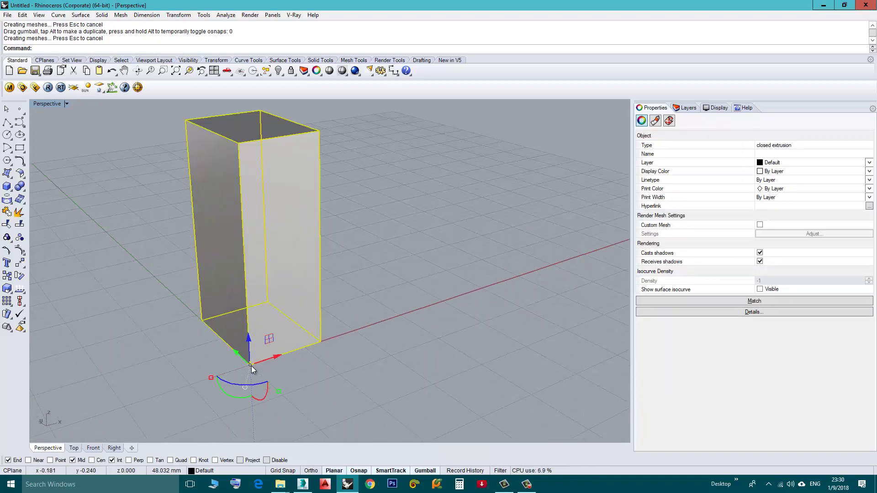
pyautogui.scroll(-3, 330, 353)
pyautogui.scroll(4, 306, 397)
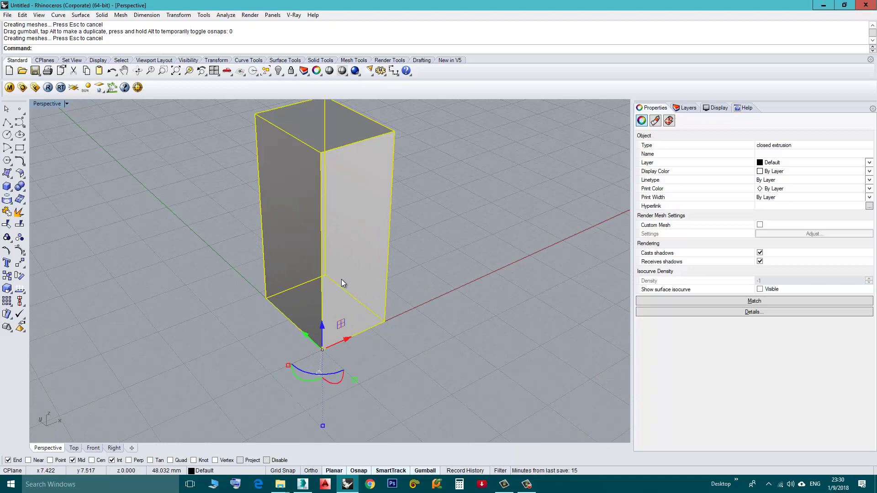
pyautogui.scroll(-3, 341, 284)
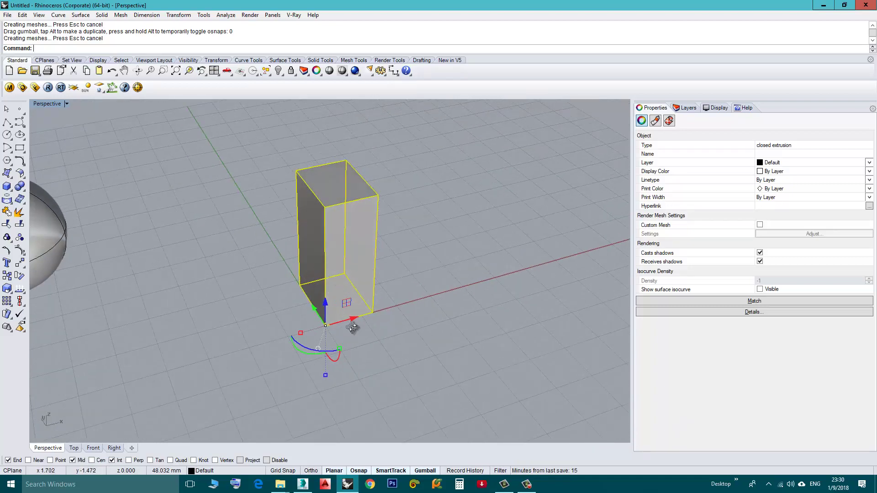
pyautogui.scroll(2, 353, 327)
pyautogui.scroll(3, 325, 361)
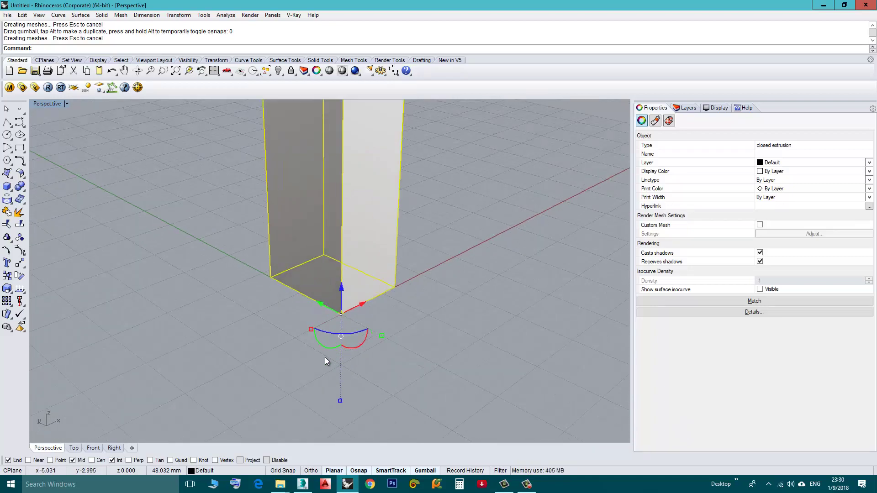
pyautogui.scroll(-3, 324, 361)
pyautogui.scroll(2, 344, 234)
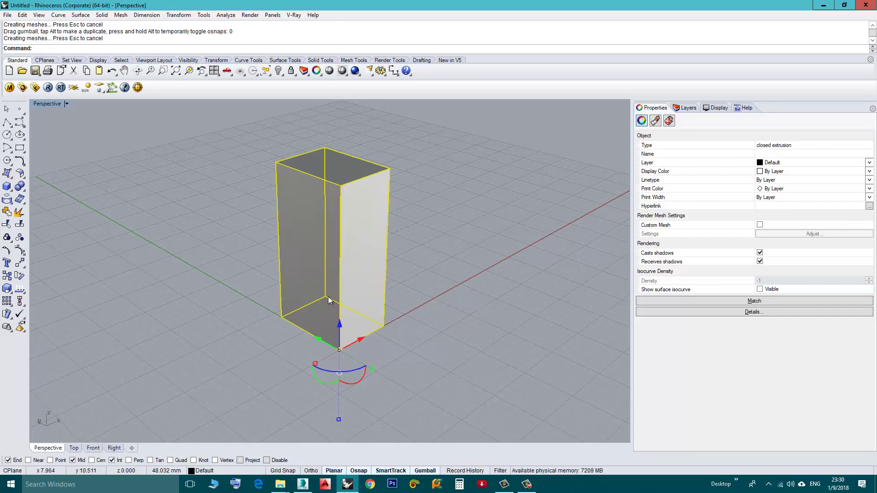
pyautogui.moveTo(352, 354); pyautogui.dragTo(316, 363, button='right')
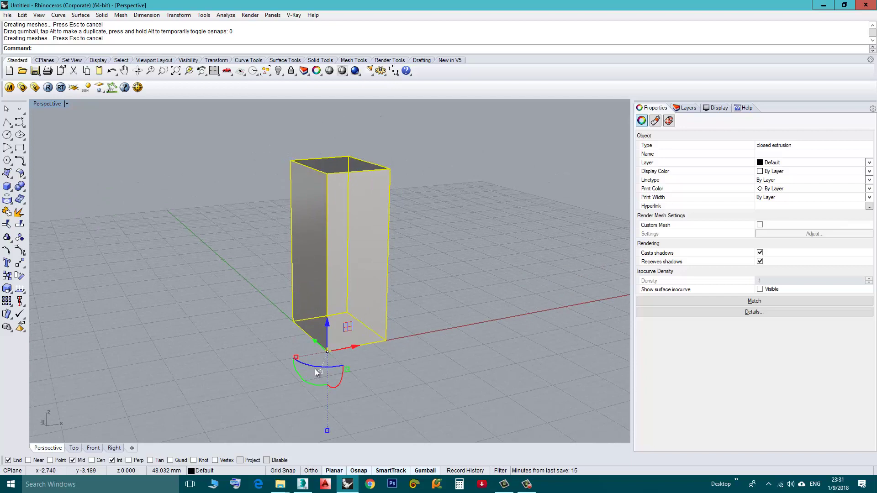
pyautogui.moveTo(314, 367); pyautogui.dragTo(395, 369)
pyautogui.scroll(-3, 378, 366)
pyautogui.keyDown('ctrl'); pyautogui.click(382, 357); pyautogui.keyUp('ctrl')
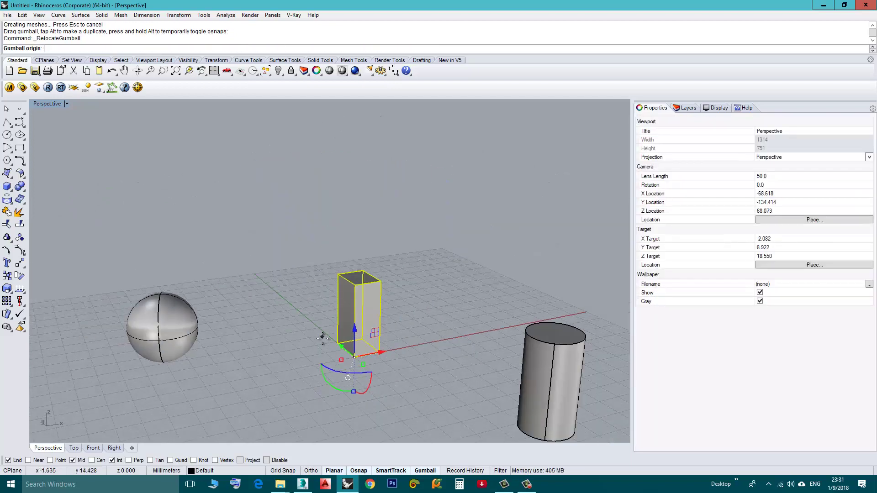
pyautogui.scroll(2, 336, 368)
pyautogui.moveTo(325, 348); pyautogui.dragTo(359, 298, button='right')
pyautogui.scroll(-3, 333, 350)
pyautogui.press('Escape')
# - Move the box freehand about 52 mm away from the origin and about 21 mm back along Y, and deselect it
pyautogui.scroll(-3, 385, 352)
pyautogui.moveTo(369, 303); pyautogui.dragTo(392, 237)
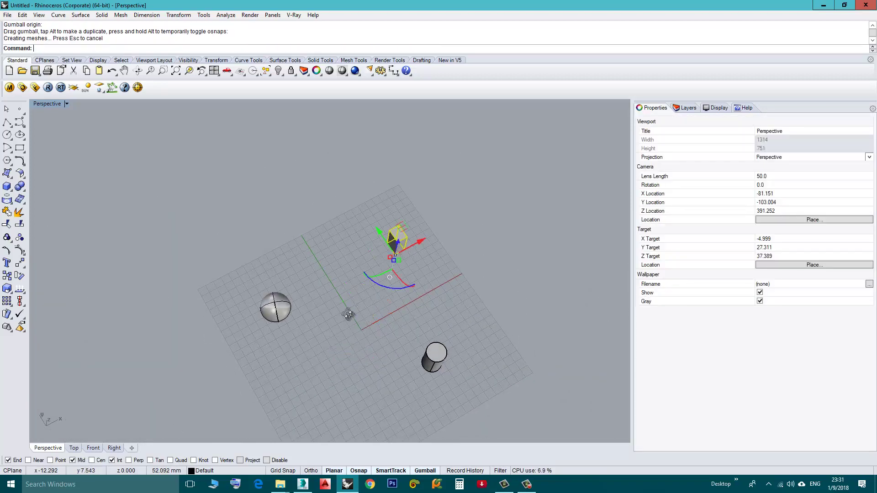
pyautogui.moveTo(392, 238); pyautogui.dragTo(376, 239, button='right')
pyautogui.moveTo(376, 238); pyautogui.dragTo(406, 258)
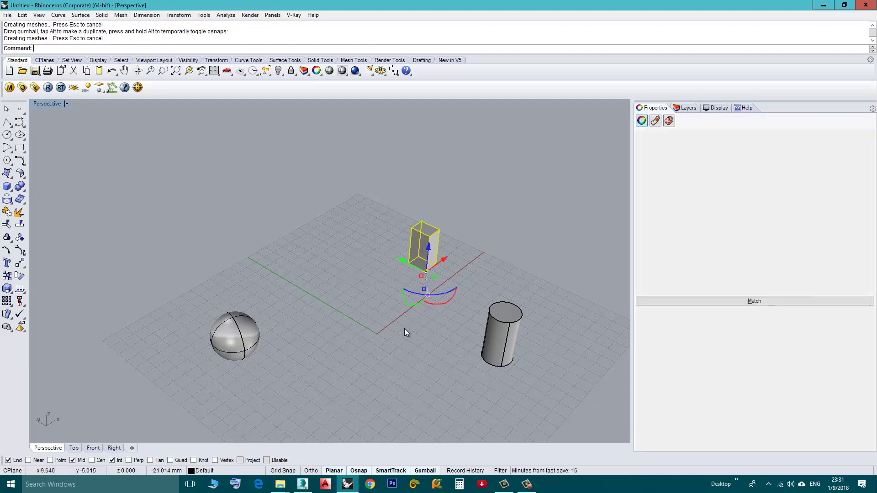
pyautogui.press('Escape')
# - Select the sphere, box and cylinder together with a selection window
pyautogui.scroll(-3, 404, 328)
pyautogui.moveTo(501, 392); pyautogui.dragTo(404, 347)
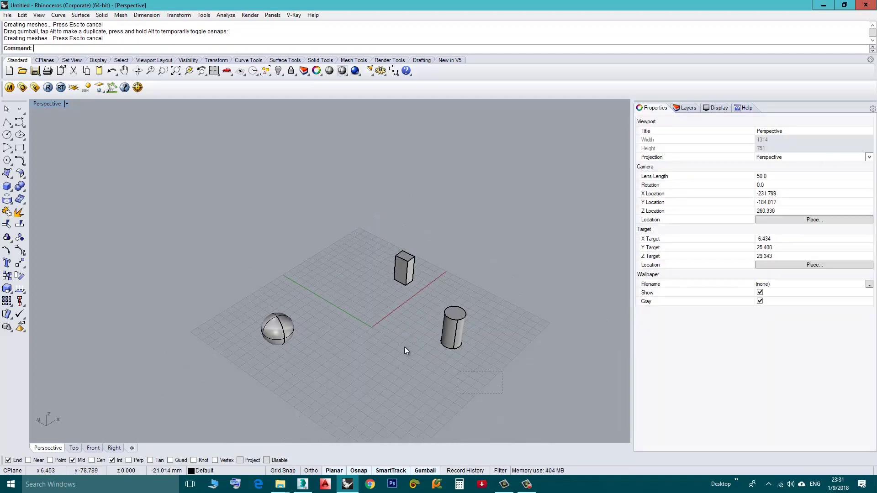
pyautogui.moveTo(246, 242); pyautogui.dragTo(248, 241)
pyautogui.moveTo(278, 244); pyautogui.dragTo(377, 333, button='right')
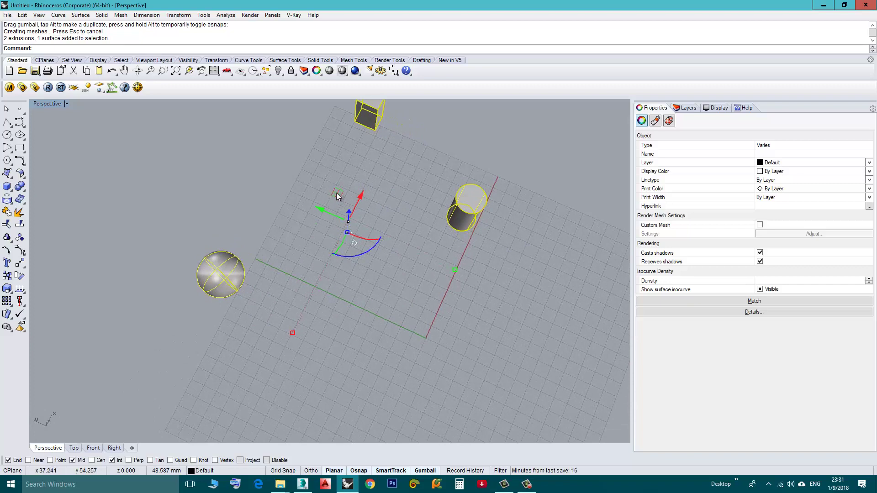
# - Move the three selected objects together in the XY plane, entering 0 so their common centre lies at the origin
pyautogui.moveTo(326, 213); pyautogui.dragTo(346, 182, button='right')
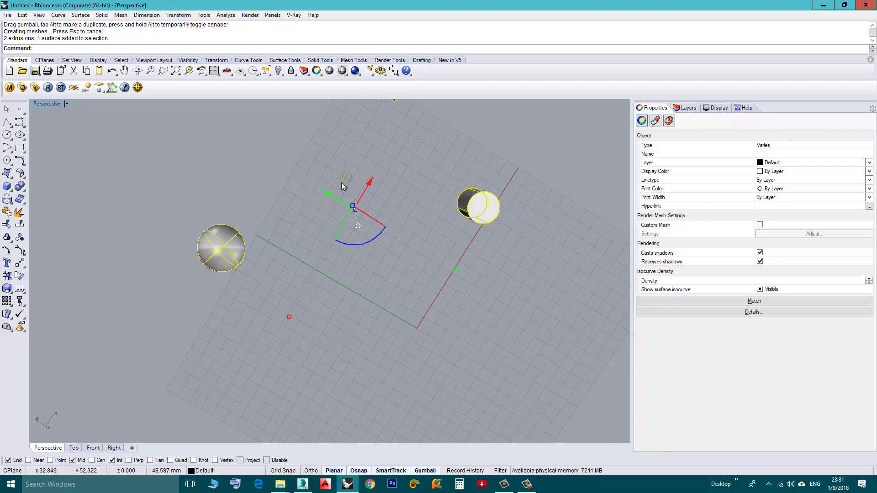
pyautogui.moveTo(345, 182)
pyautogui.mouseDown()
pyautogui.moveTo(329, 151)
pyautogui.moveTo(349, 172)
pyautogui.moveTo(353, 198)
pyautogui.mouseUp()
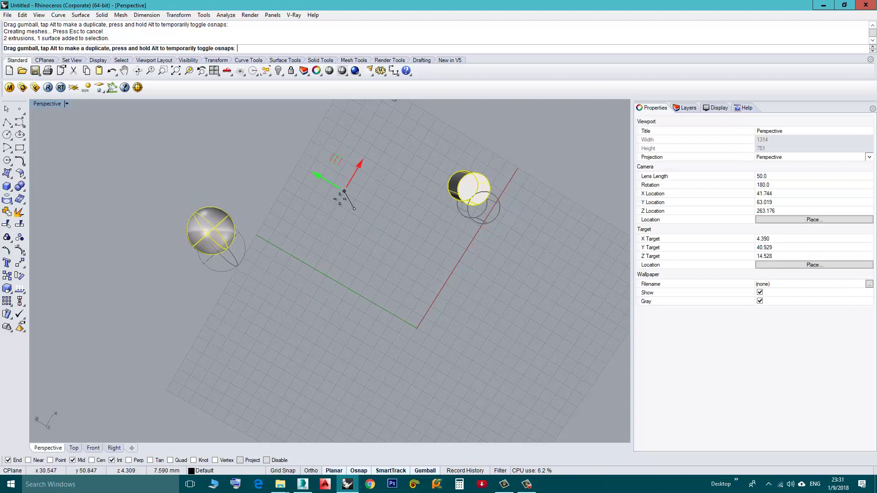
pyautogui.moveTo(344, 192); pyautogui.dragTo(354, 205)
pyautogui.write('0')
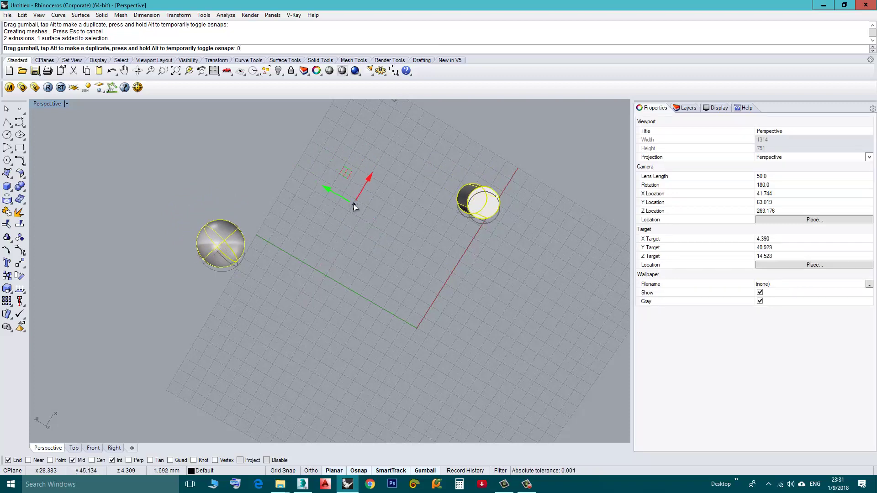
pyautogui.press('Return')
pyautogui.moveTo(383, 314); pyautogui.dragTo(366, 318, button='right')
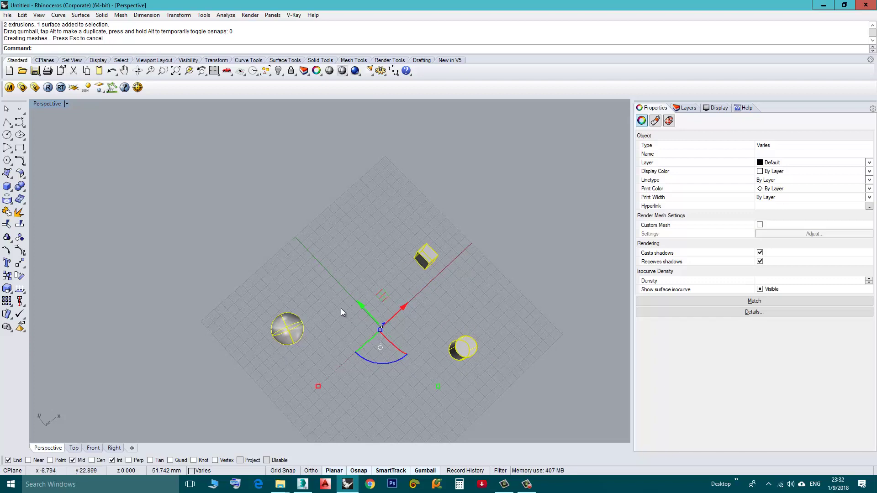
pyautogui.moveTo(341, 308); pyautogui.dragTo(423, 291, button='right')
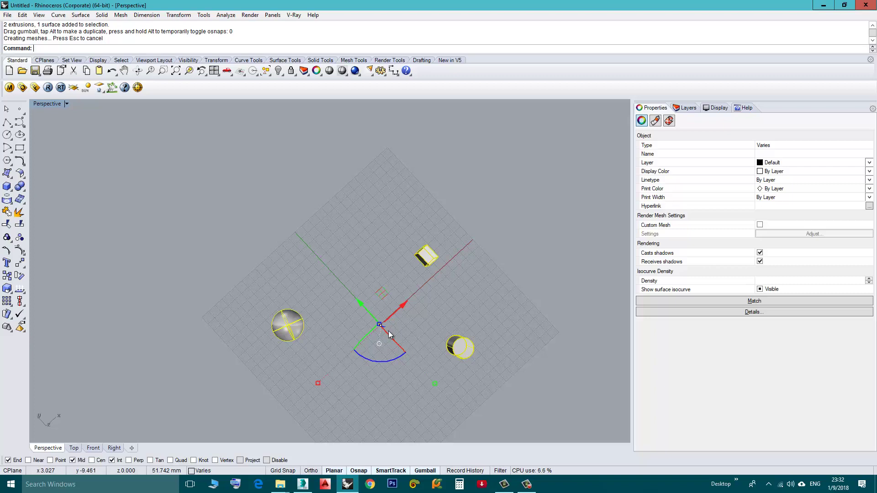
pyautogui.moveTo(262, 326); pyautogui.dragTo(390, 336, button='right')
# - Move the three selected objects vertically, entering 0 so their common centre lies at Z = 0, and clear the selection
pyautogui.moveTo(341, 317); pyautogui.dragTo(340, 233, button='right')
pyautogui.scroll(3, 366, 277)
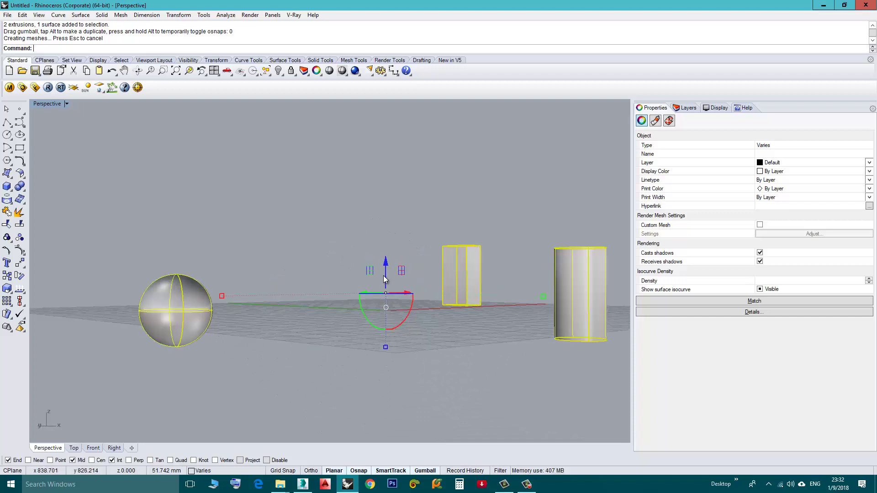
pyautogui.moveTo(385, 293)
pyautogui.mouseDown()
pyautogui.moveTo(382, 251)
pyautogui.moveTo(383, 281)
pyautogui.mouseUp()
pyautogui.moveTo(383, 280); pyautogui.dragTo(379, 297, button='right')
pyautogui.scroll(-5, 378, 298)
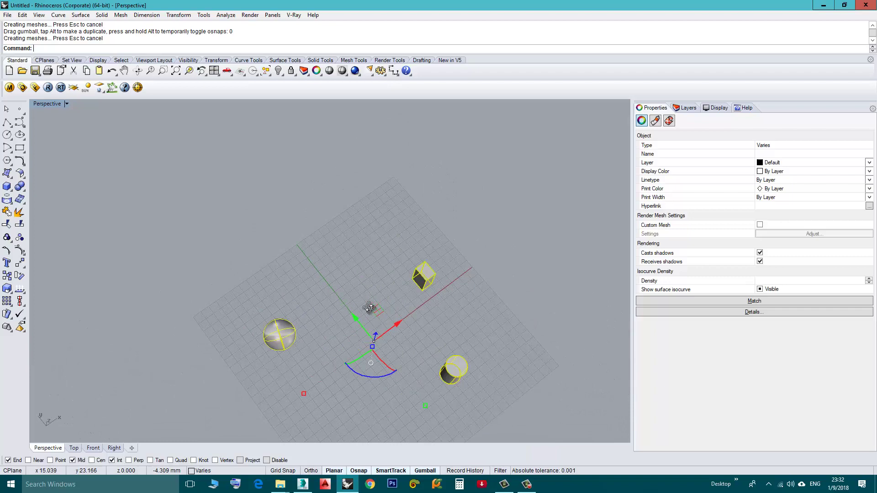
pyautogui.click(356, 370)
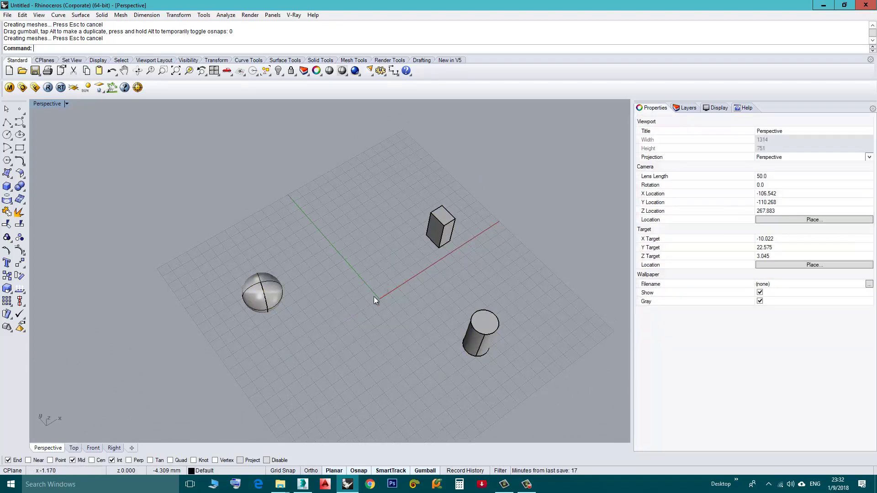
pyautogui.moveTo(371, 286); pyautogui.dragTo(371, 264, button='right')
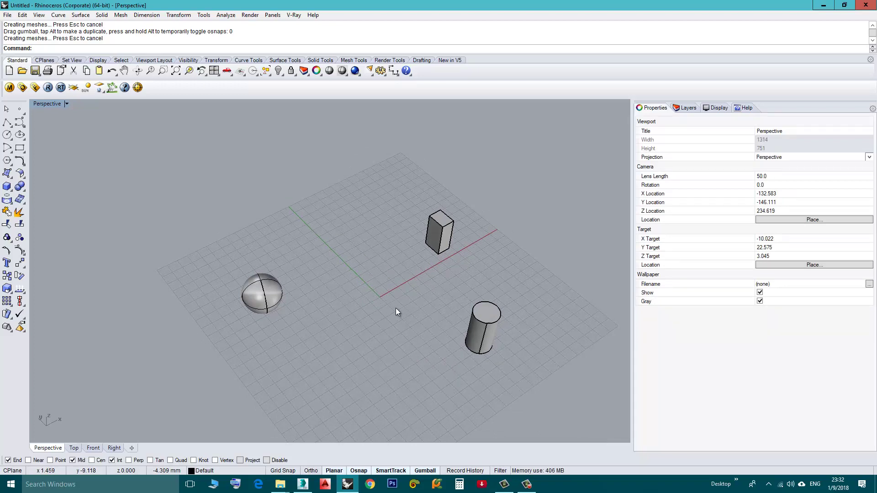
pyautogui.moveTo(392, 301)
pyautogui.mouseDown(button='right')
pyautogui.moveTo(372, 286)
pyautogui.moveTo(388, 304)
pyautogui.mouseUp(button='right')
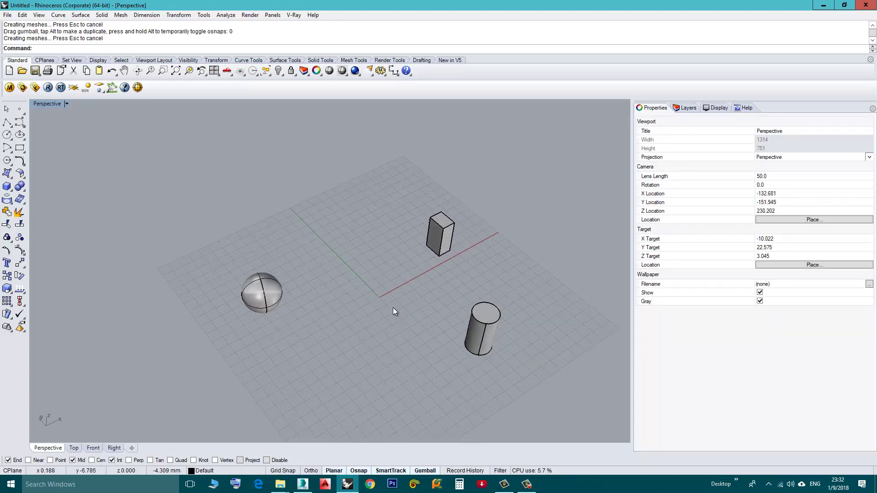